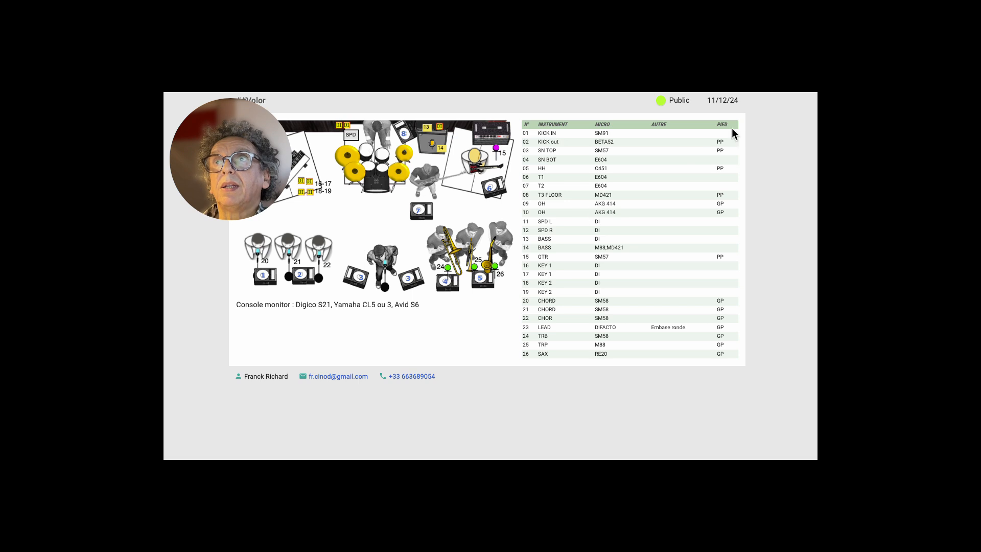
Open the ##Volor stage plot for editing.
click(779, 91)
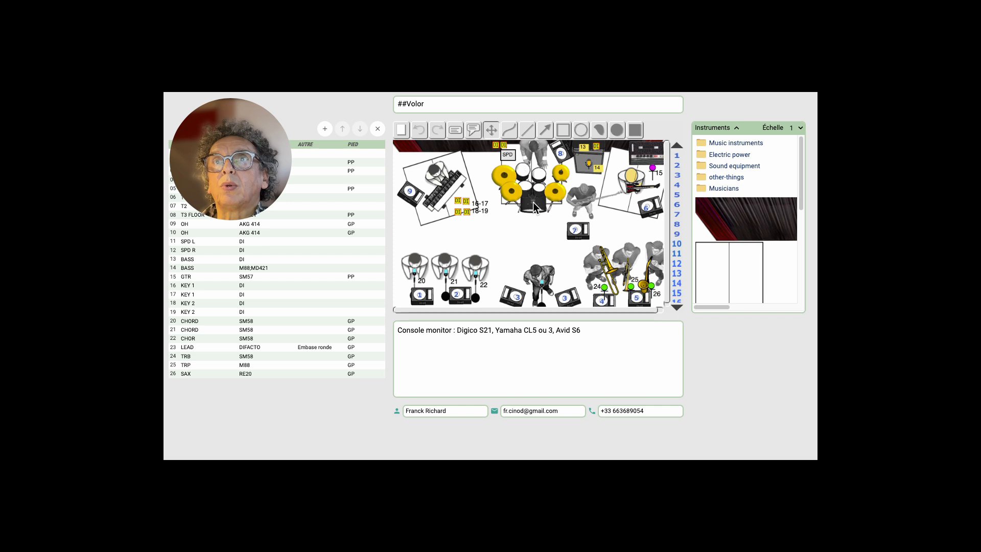
drag(532, 199, 533, 199)
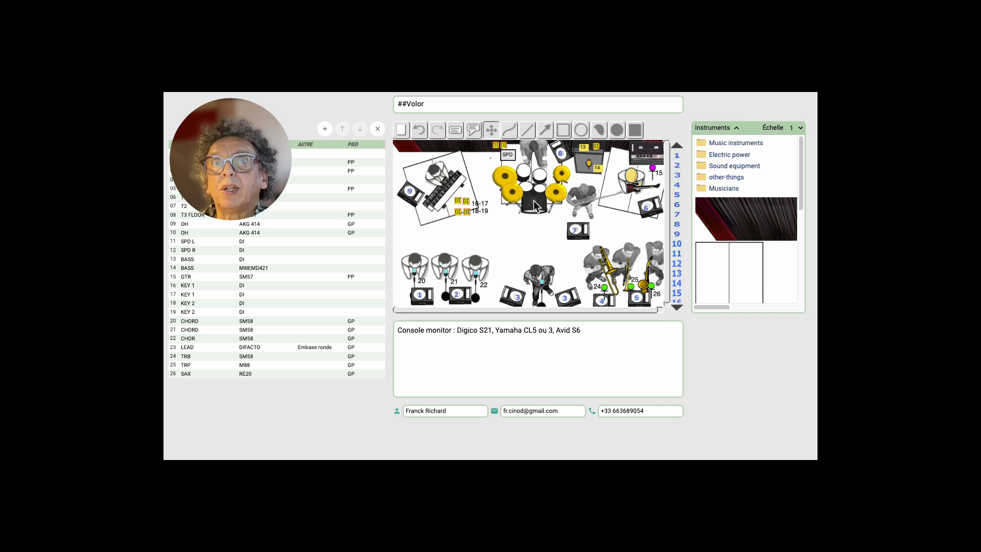
drag(450, 185, 452, 184)
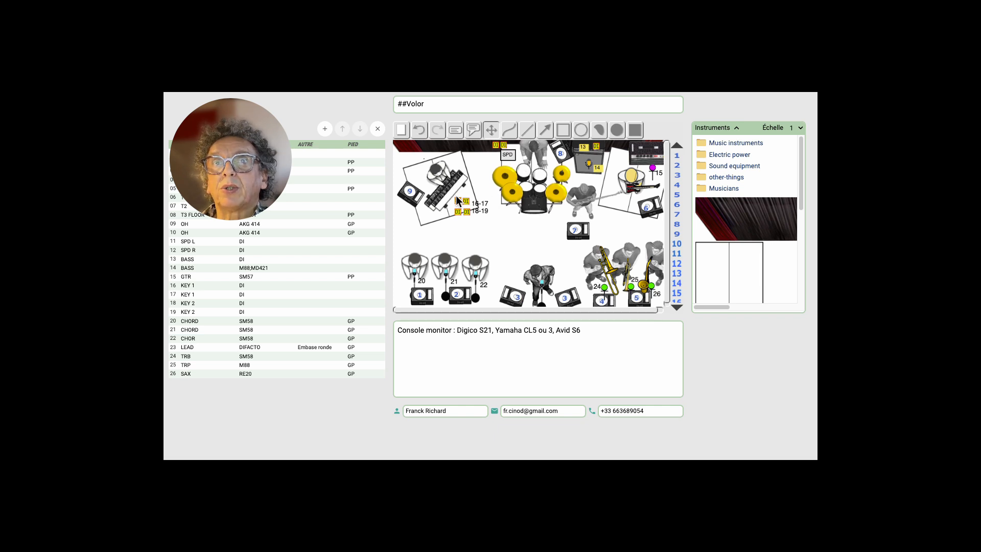
drag(598, 268, 595, 268)
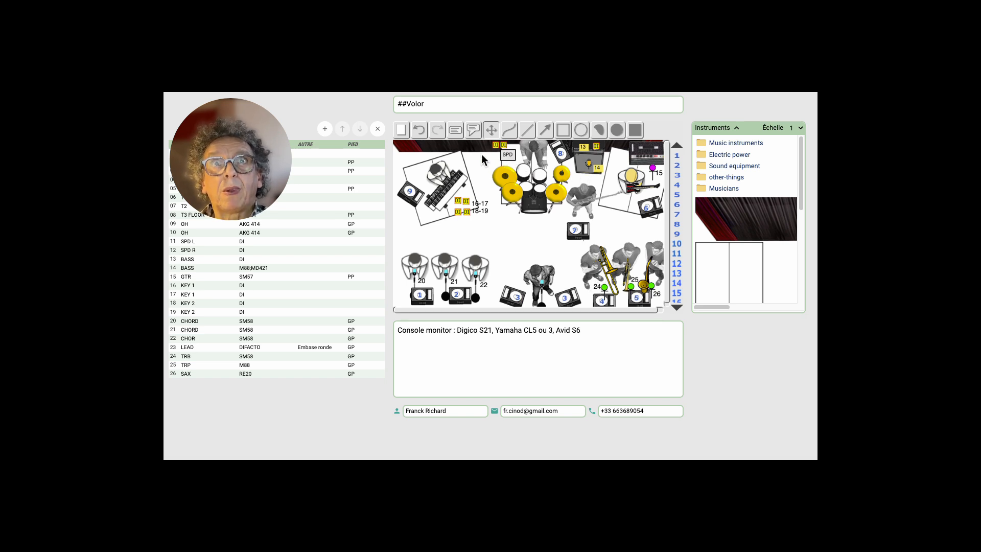
click(403, 131)
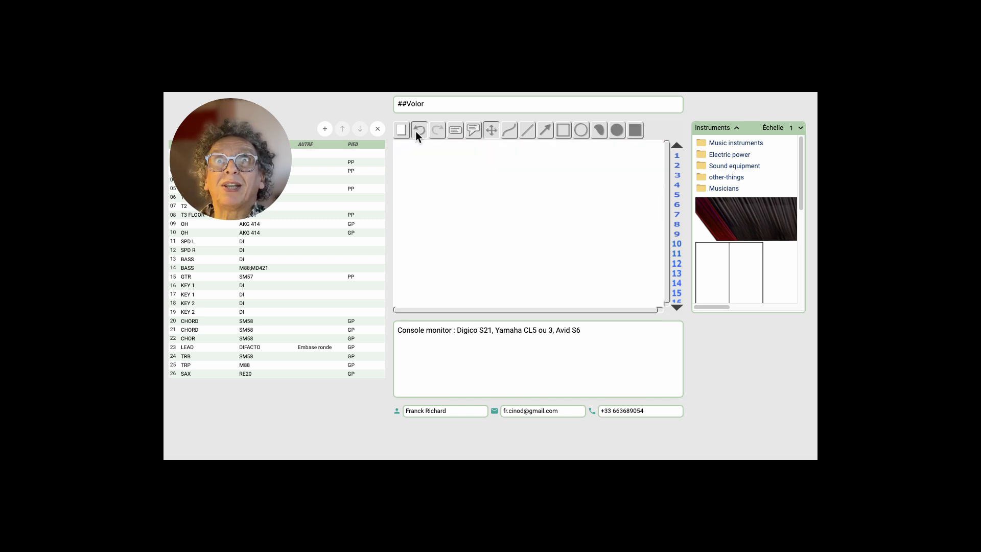
click(415, 131)
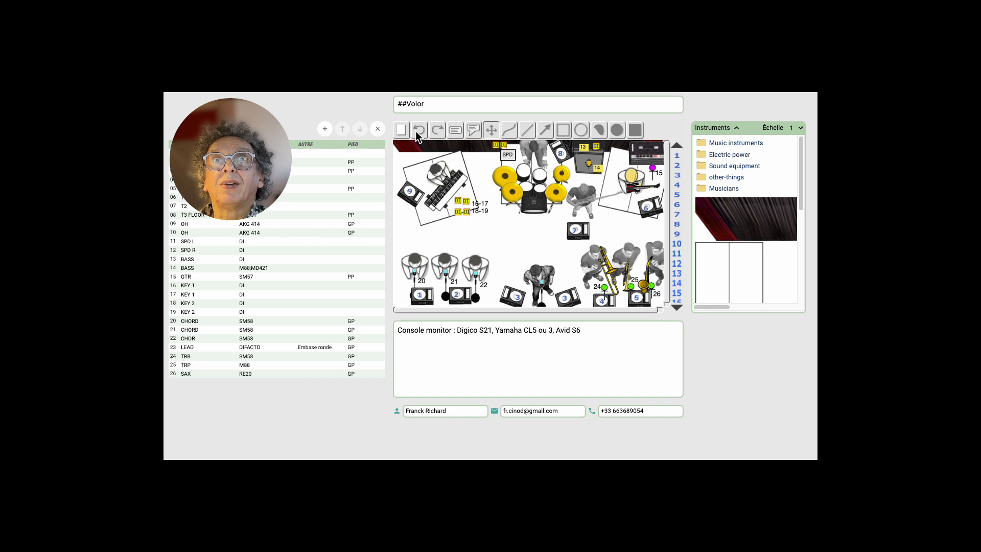
Clear the whole stage drawing and set the instrument library scale to 0.9.
click(400, 132)
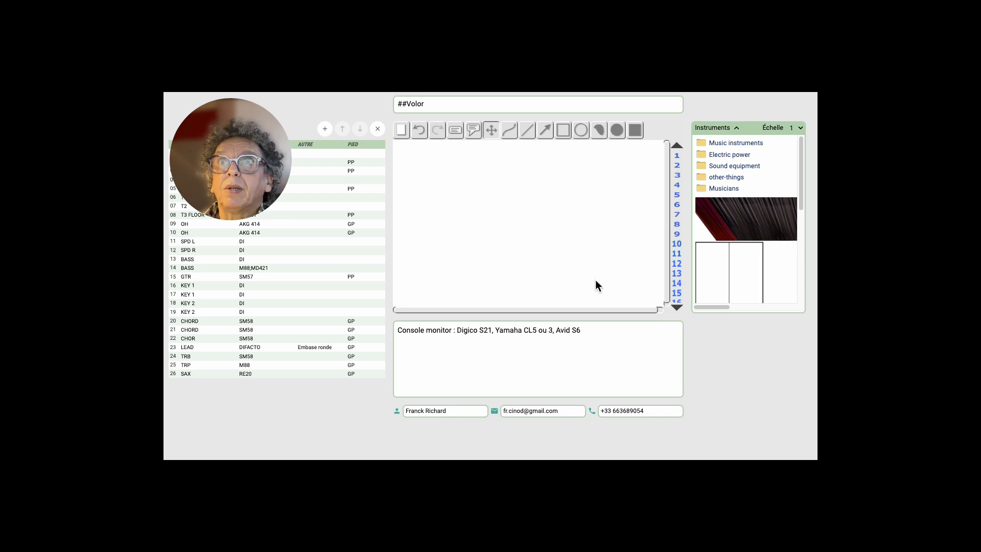
click(799, 128)
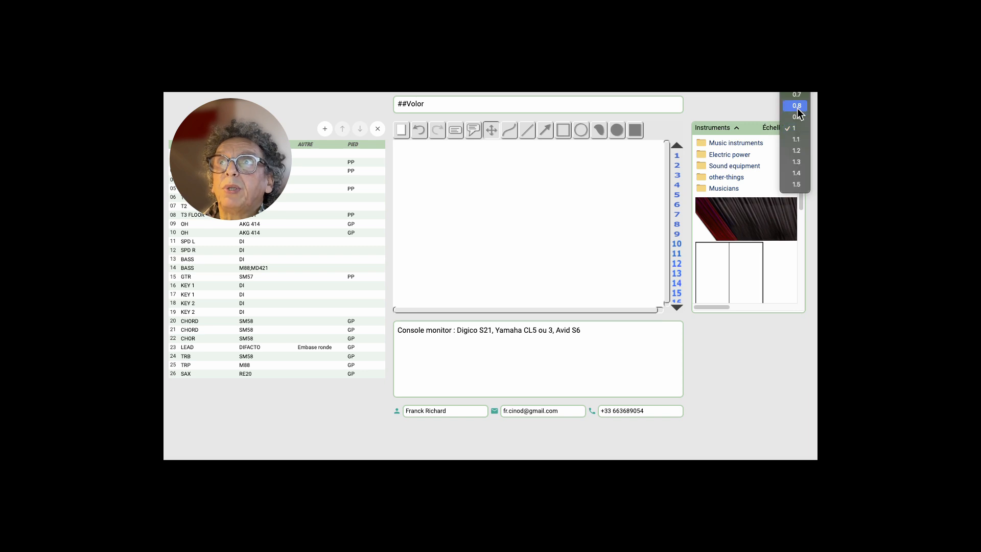
click(796, 117)
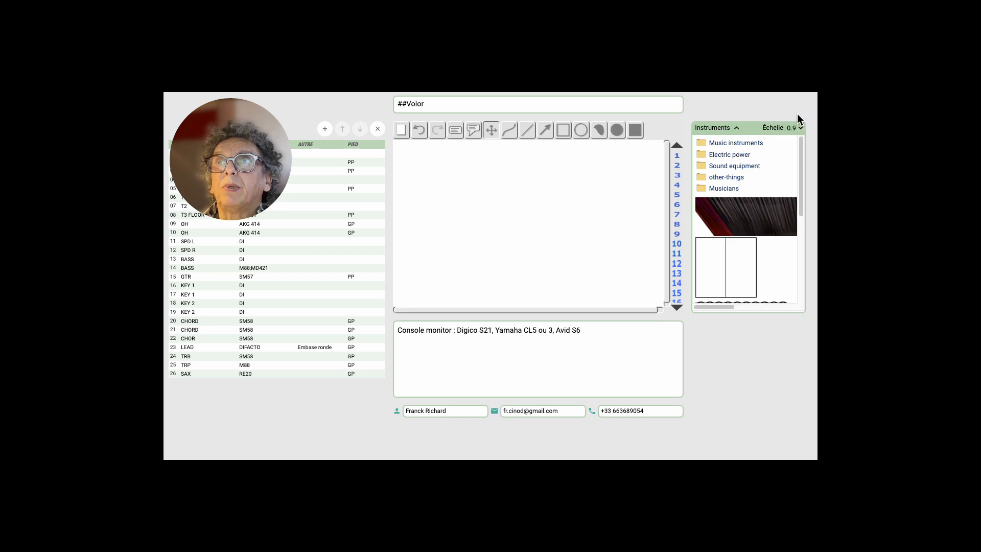
Place three two-panel risers across the back of the stage, rotating the right one slightly clockwise and the left one slightly counter-clockwise.
drag(730, 256, 531, 167)
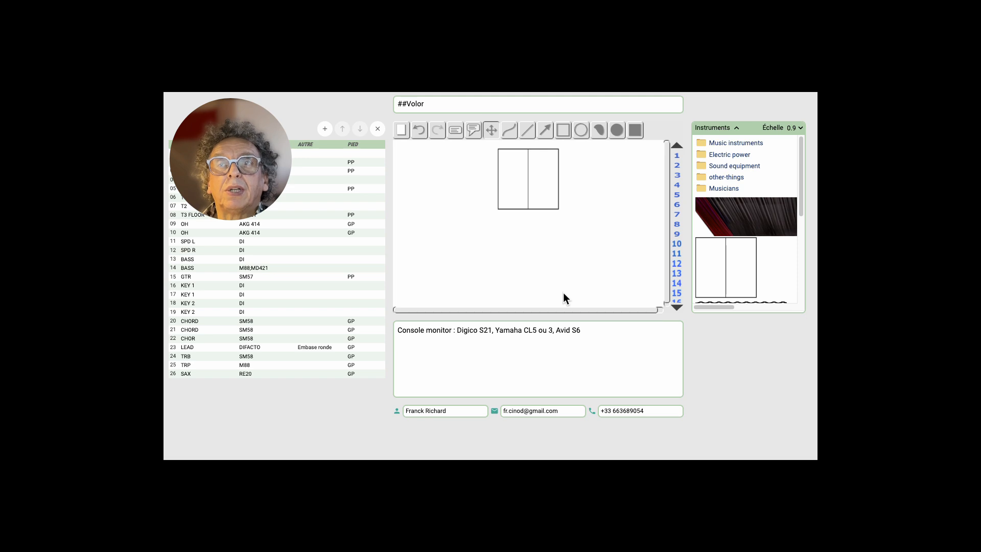
drag(706, 284, 605, 192)
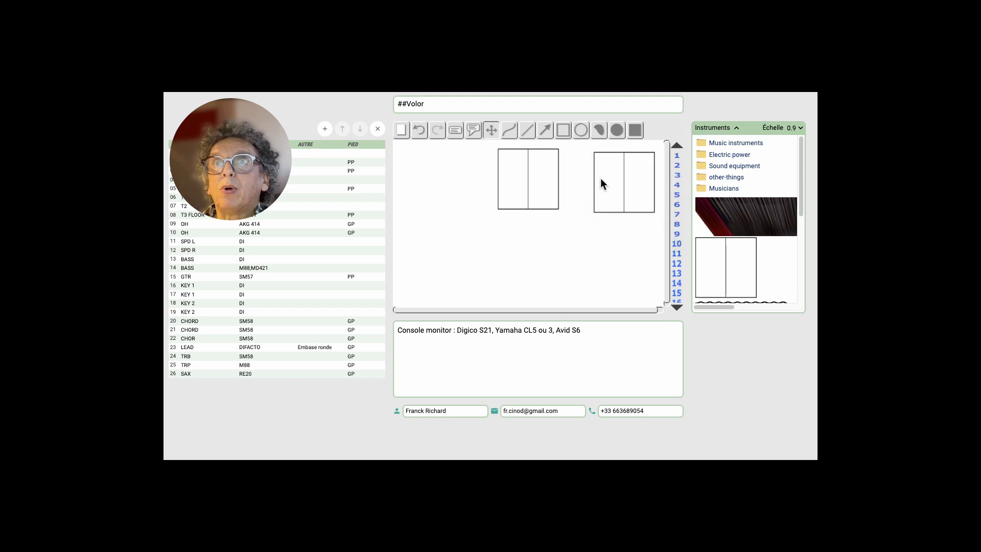
click(596, 153)
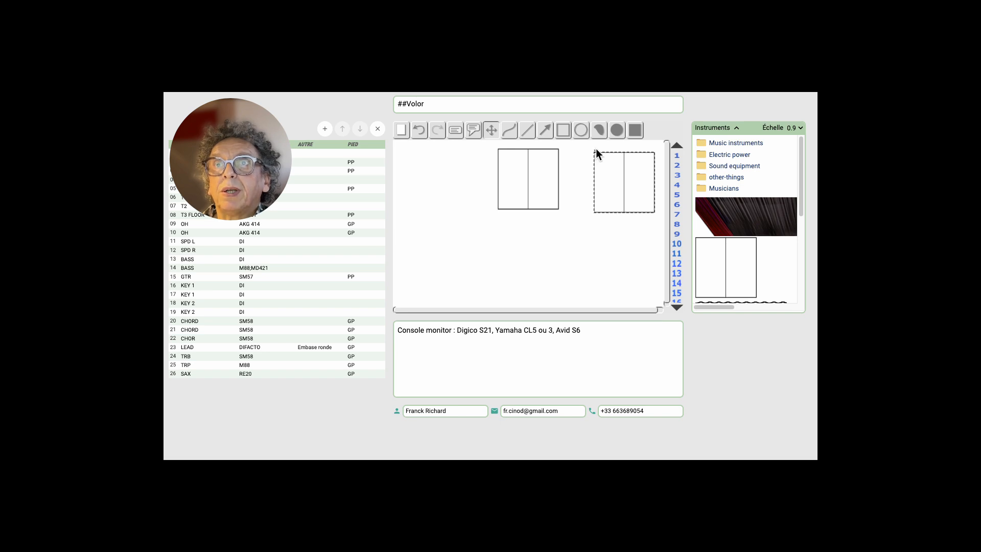
drag(595, 148, 603, 144)
drag(629, 176, 630, 183)
drag(734, 279, 449, 195)
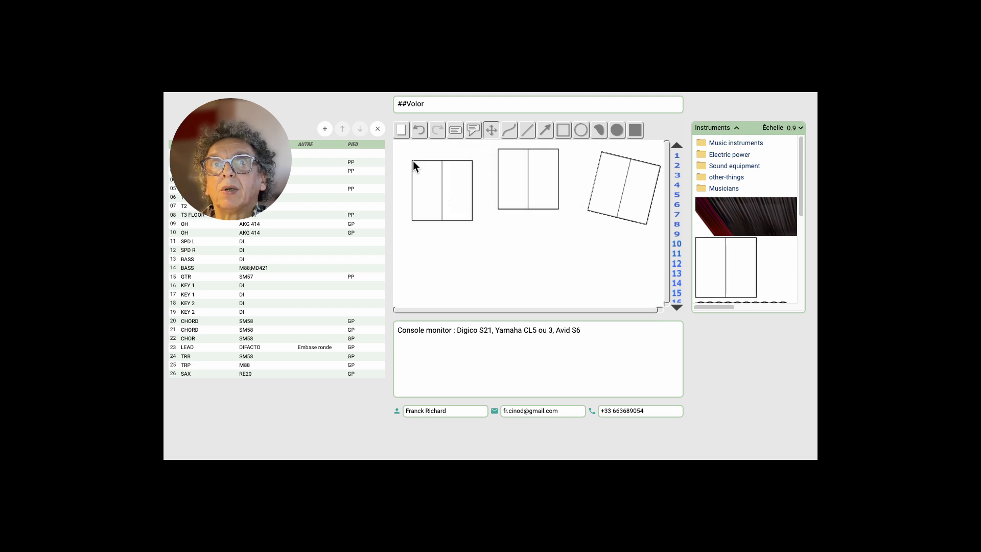
drag(414, 161, 402, 167)
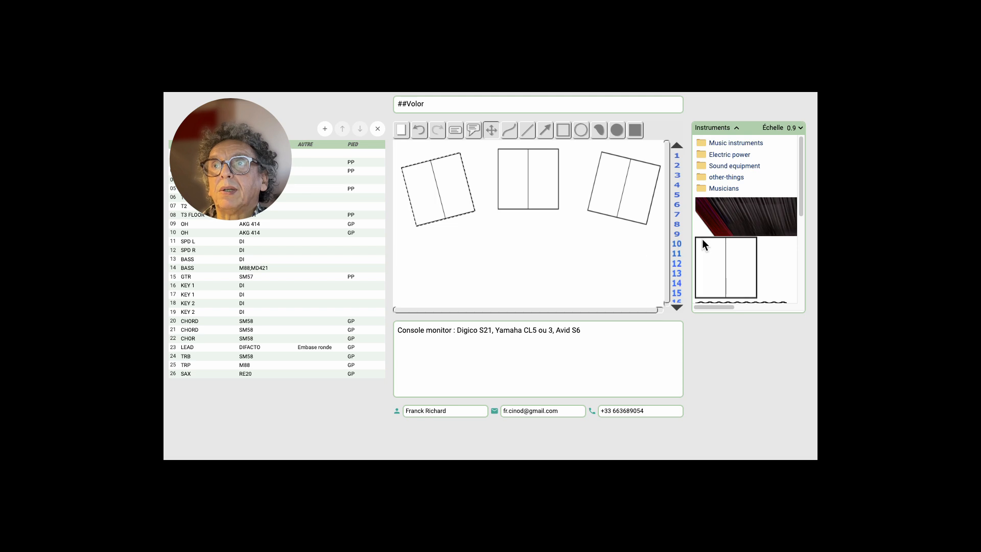
Place three "bob" figures from the Musicians library side by side at the front left of the stage.
click(715, 188)
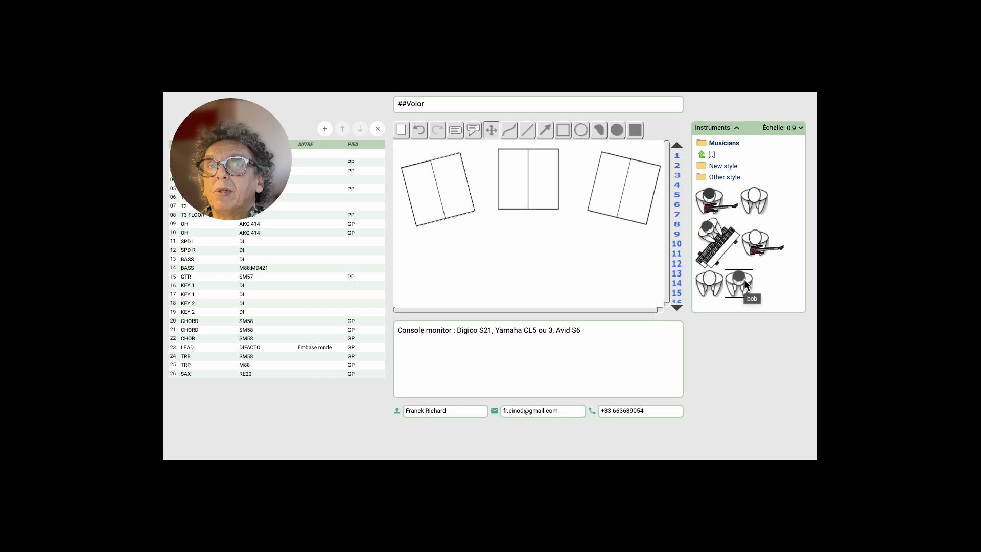
drag(744, 279, 485, 264)
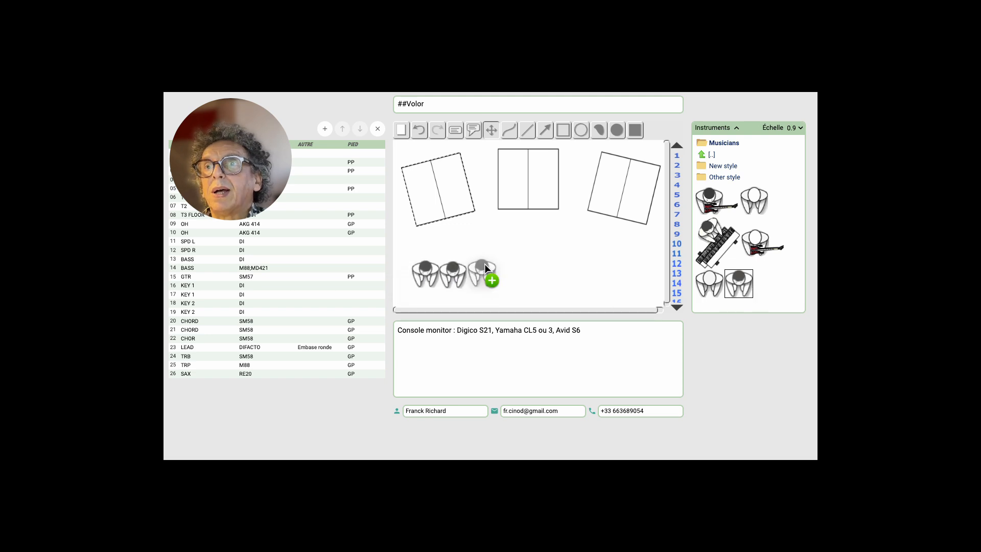
From the New style musicians, place a guitar player just in front of the centre riser and a seated figure on that riser.
click(713, 156)
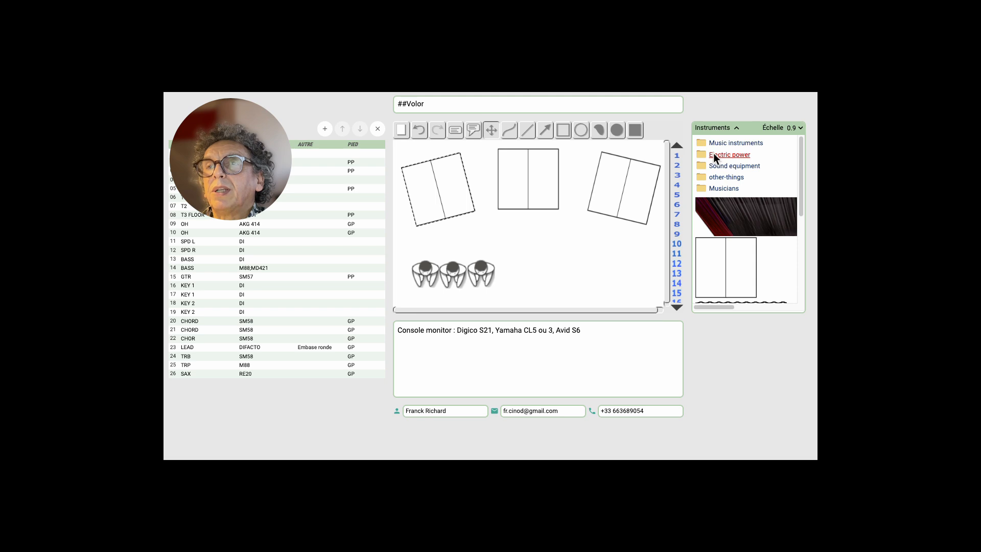
click(723, 188)
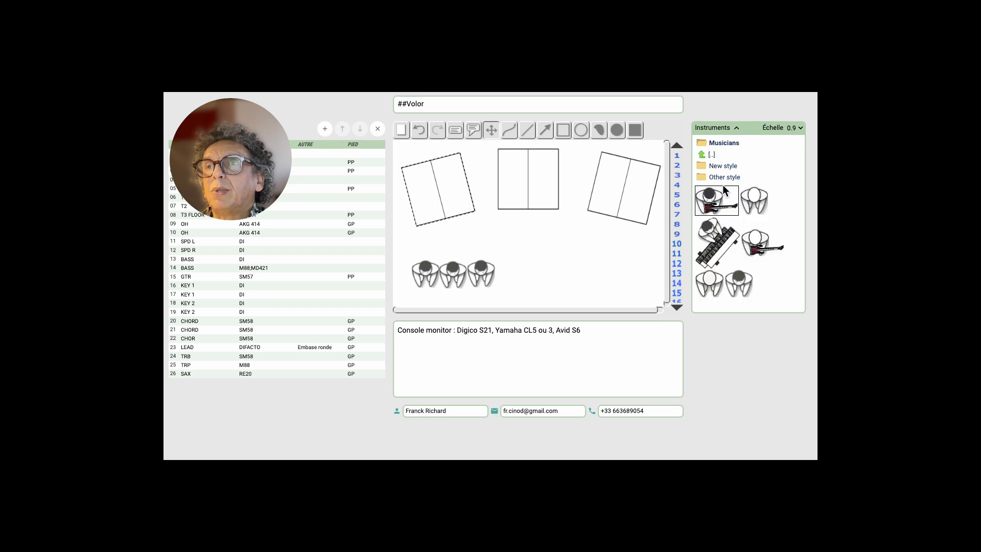
click(721, 167)
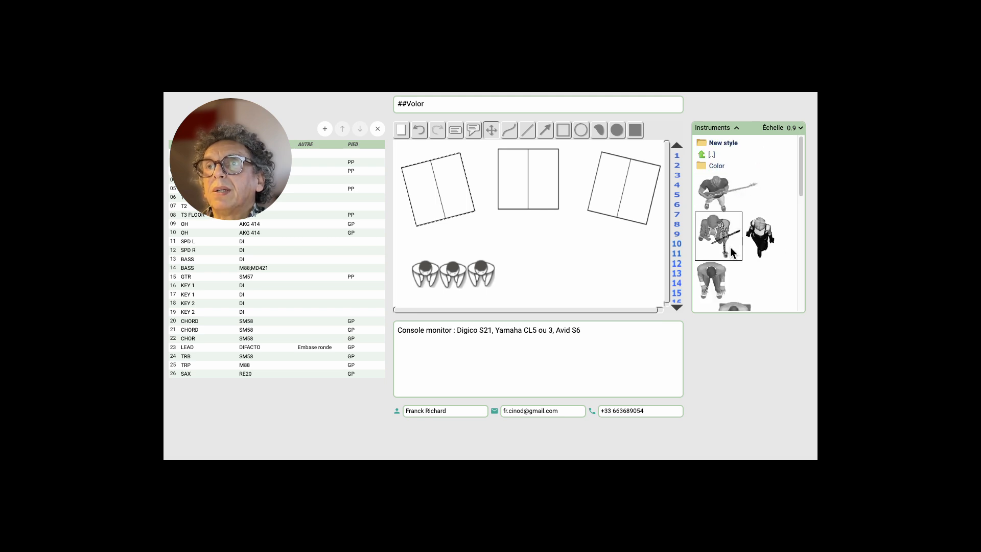
drag(713, 195, 558, 228)
Place a second New style guitar player on the right riser.
scroll(778, 256, down, 1)
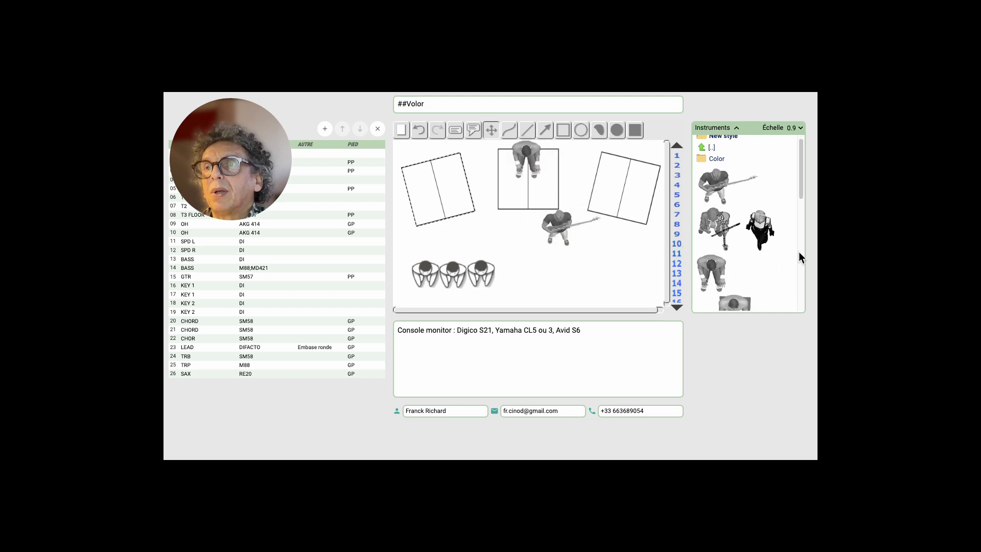
scroll(789, 249, down, 5)
scroll(789, 249, down, 1)
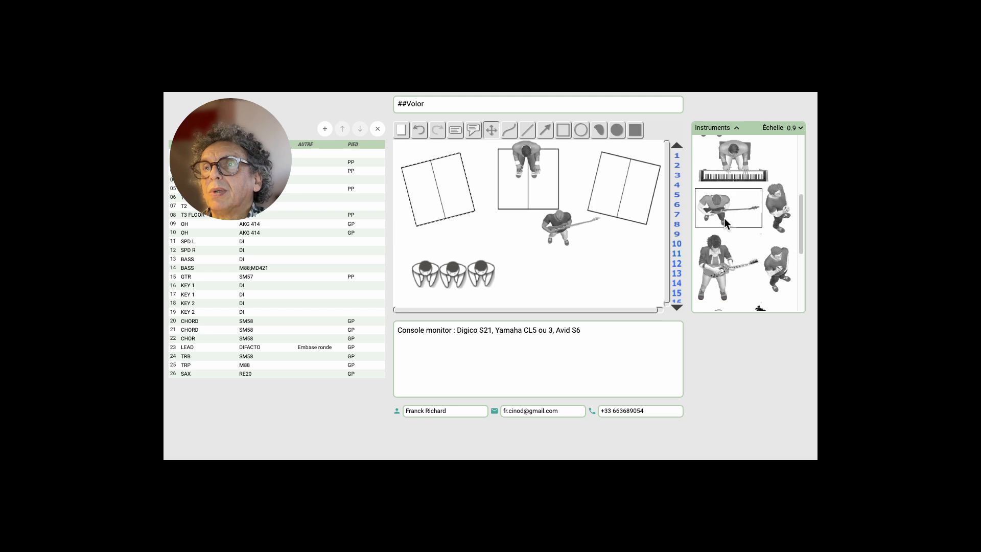
drag(722, 213, 633, 204)
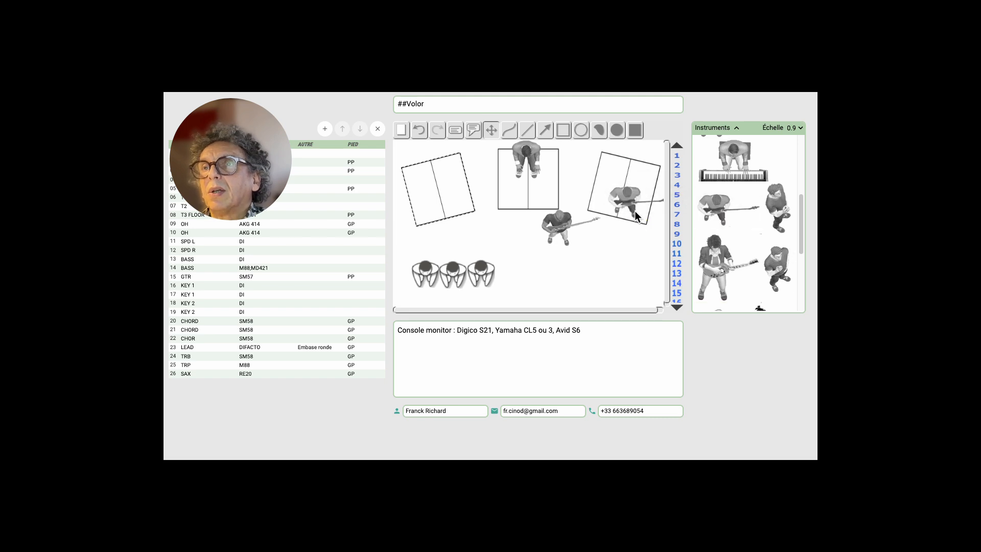
Place three light-grey standing musicians from the New style set in a row at the front right of the stage.
scroll(765, 240, down, 5)
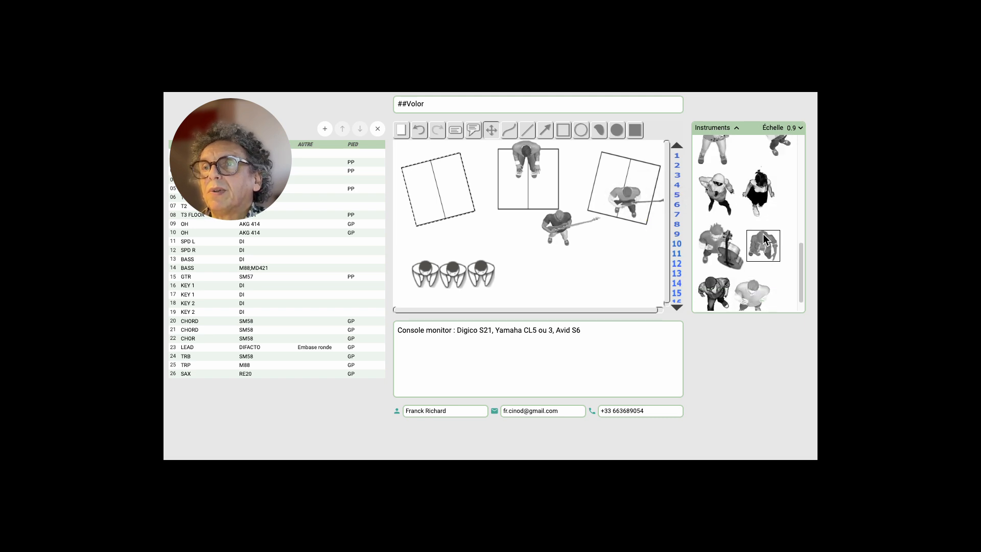
drag(759, 296, 598, 272)
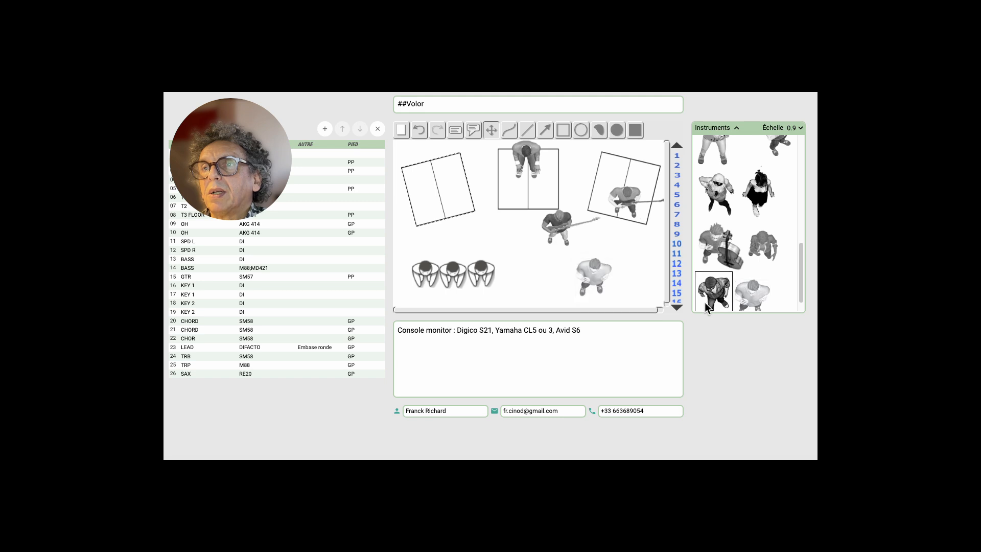
drag(751, 299, 628, 275)
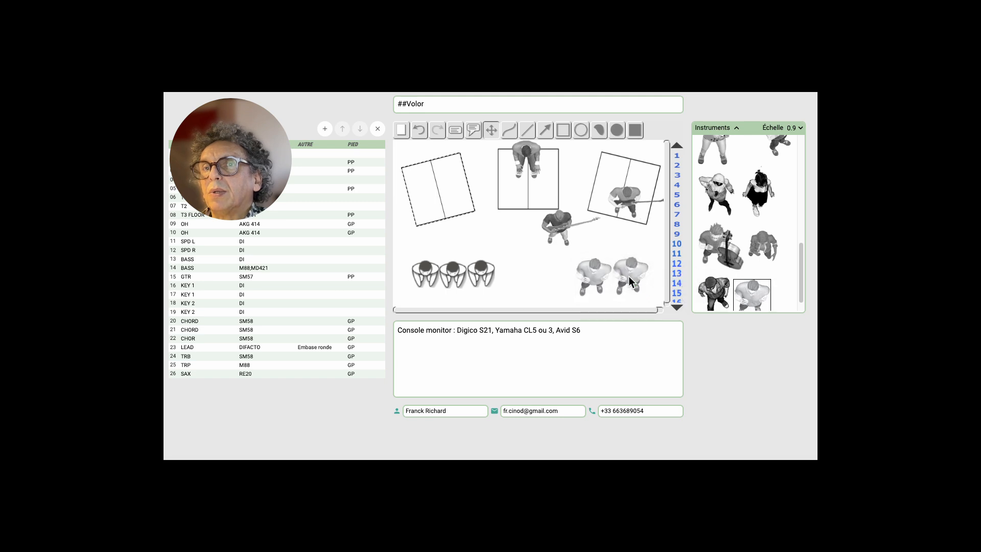
drag(745, 302, 637, 267)
click(633, 274)
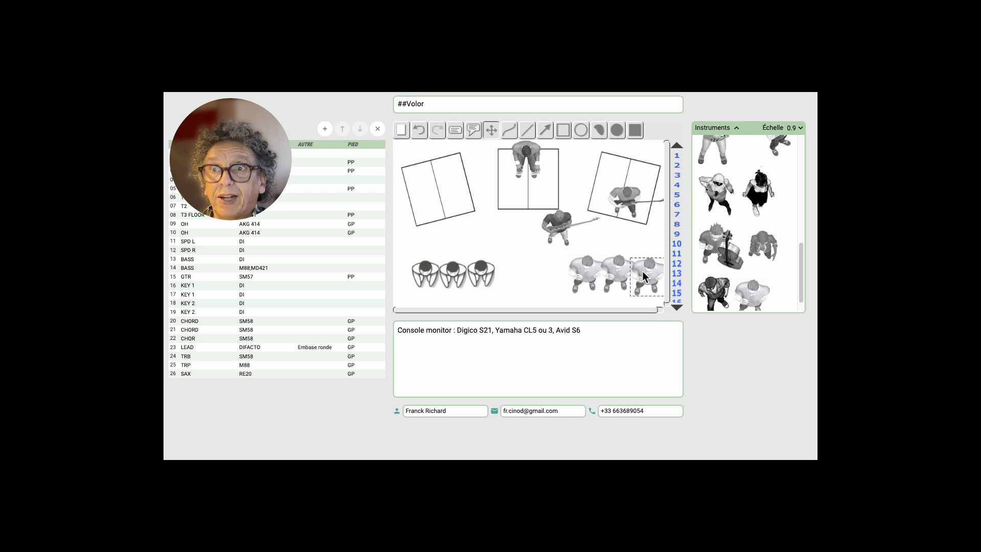
Align the rightmost light-grey musician with the row and rotate the leftmost one slightly counter-clockwise.
right_click(643, 271)
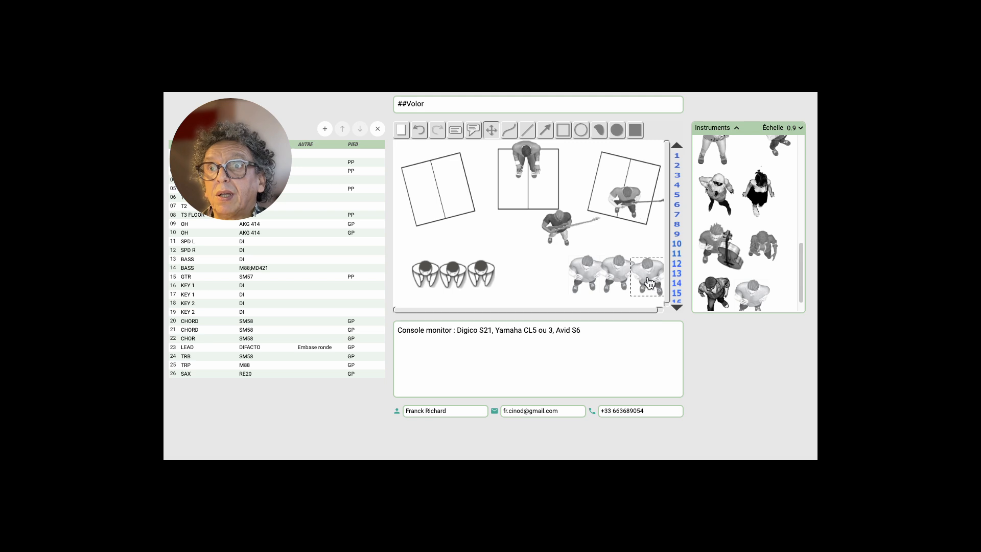
click(651, 278)
drag(648, 278, 650, 280)
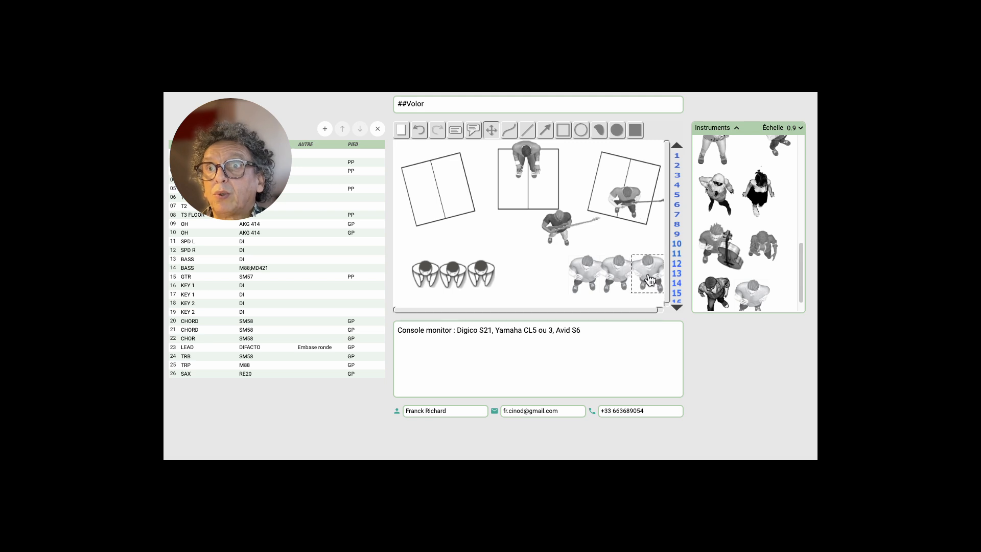
click(588, 272)
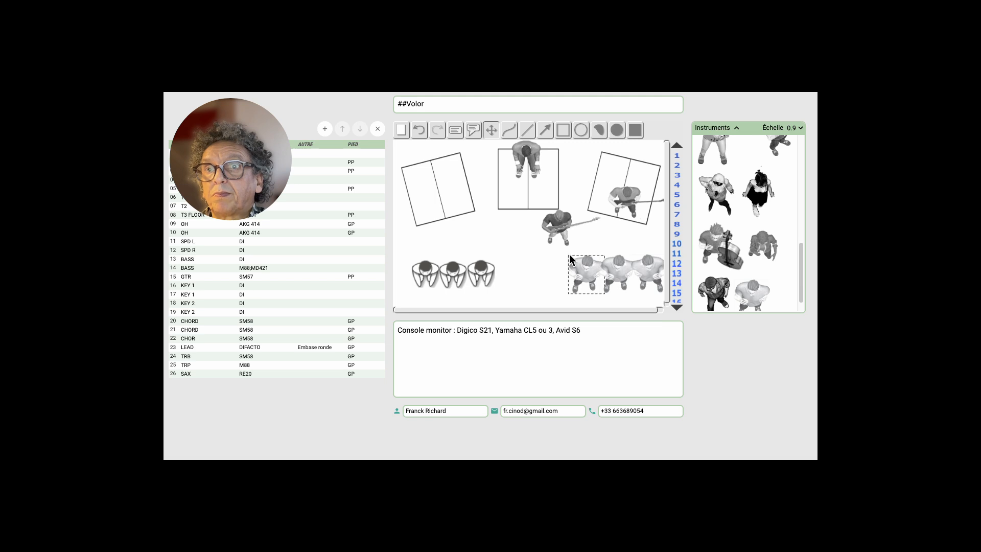
drag(571, 263, 570, 271)
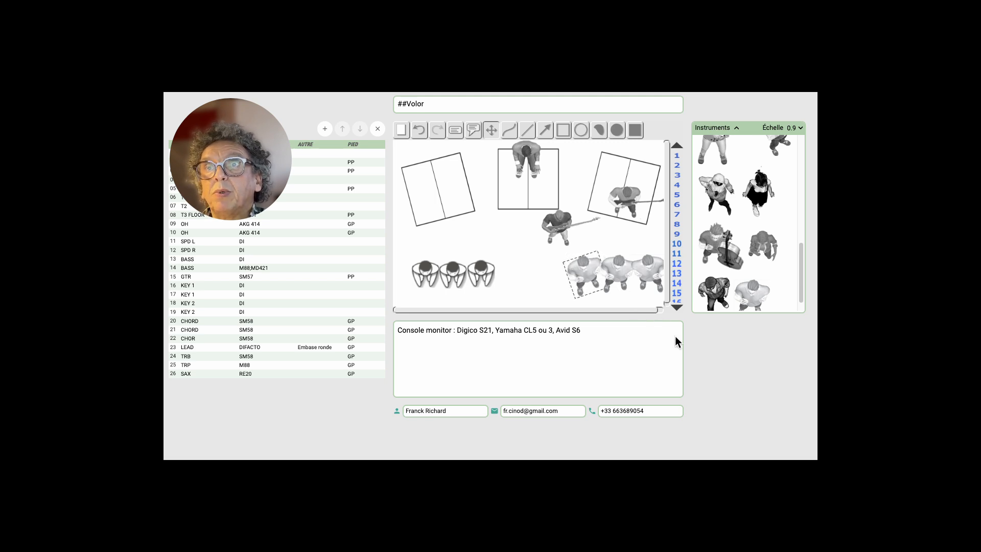
Place the dark-haired standing figure from the Color musicians set at the front centre of the stage.
scroll(762, 193, up, 6)
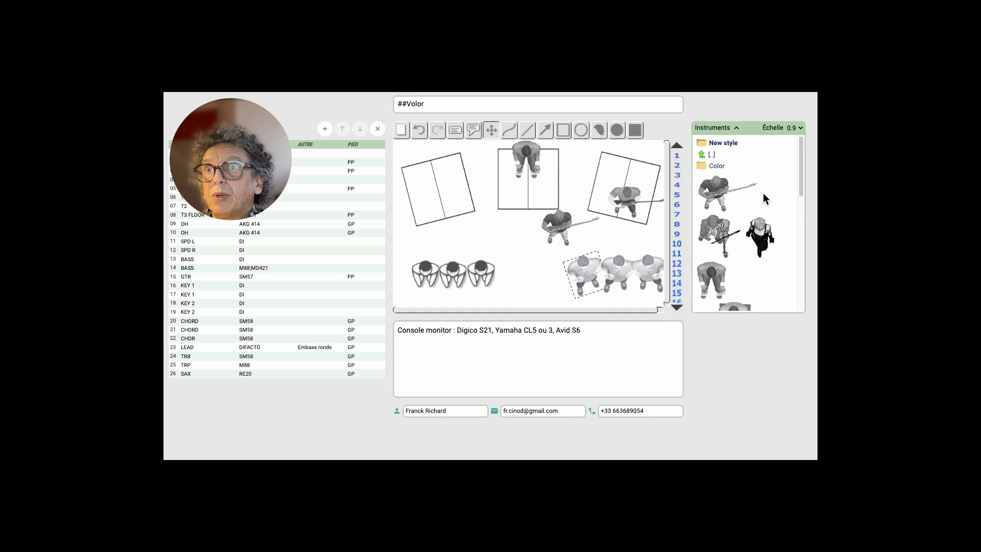
click(715, 167)
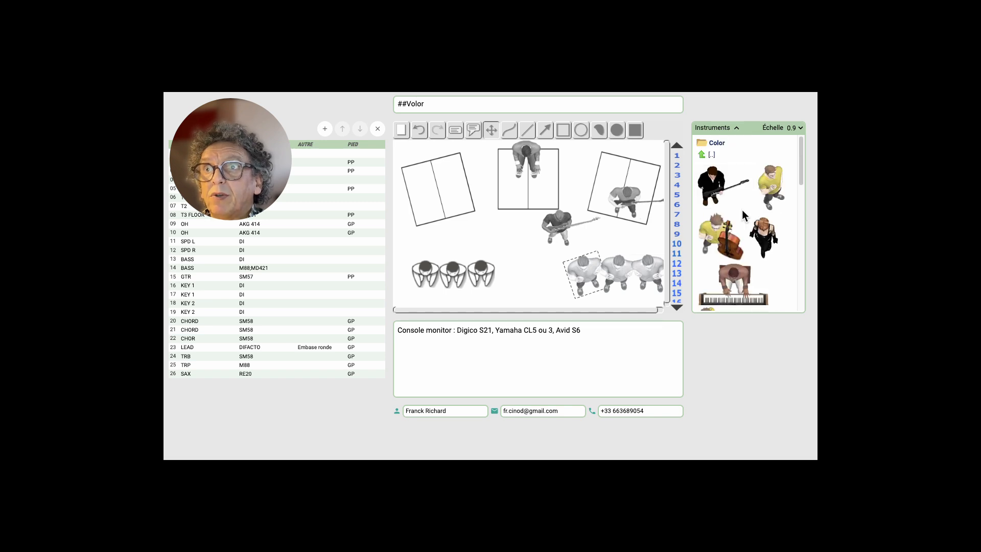
scroll(747, 223, down, 3)
scroll(747, 224, down, 4)
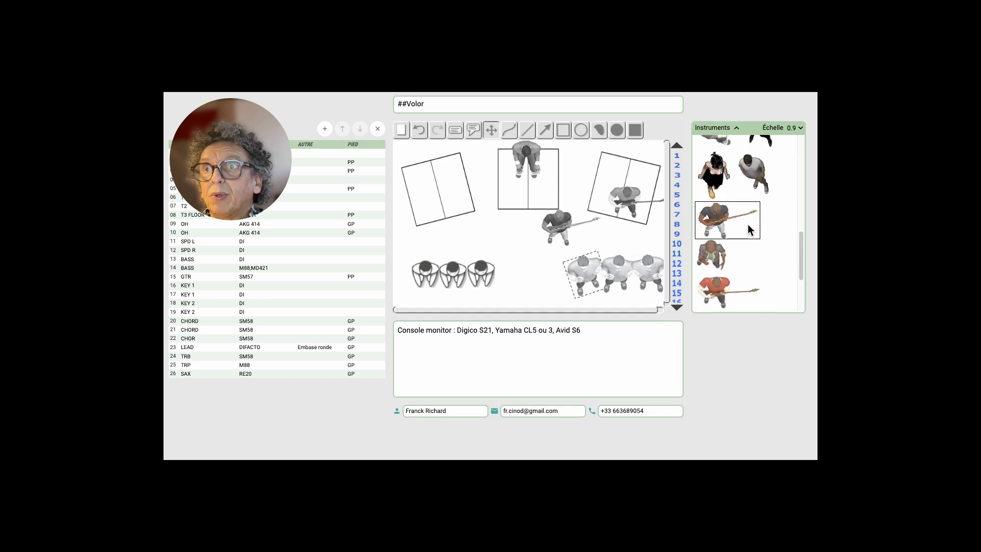
drag(749, 225, 537, 272)
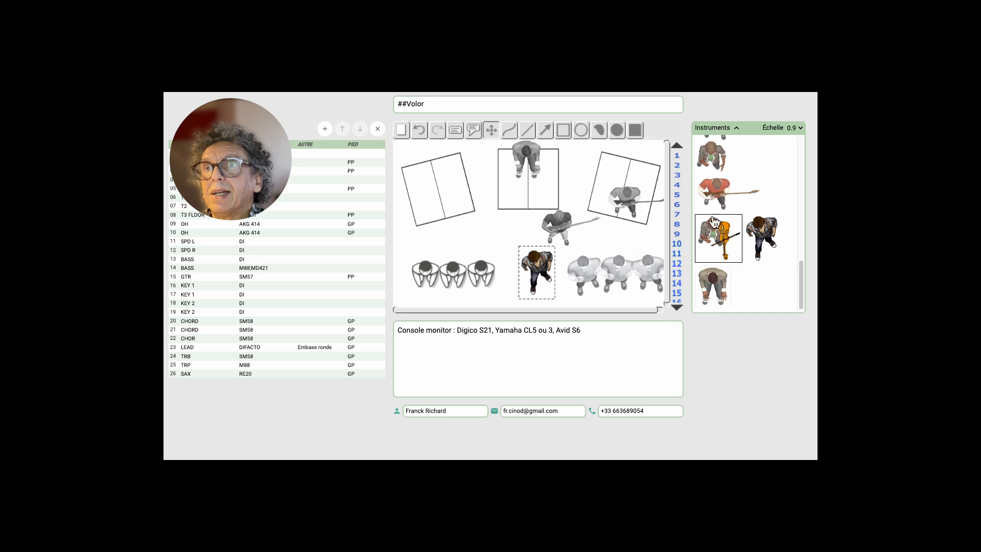
scroll(728, 193, up, 5)
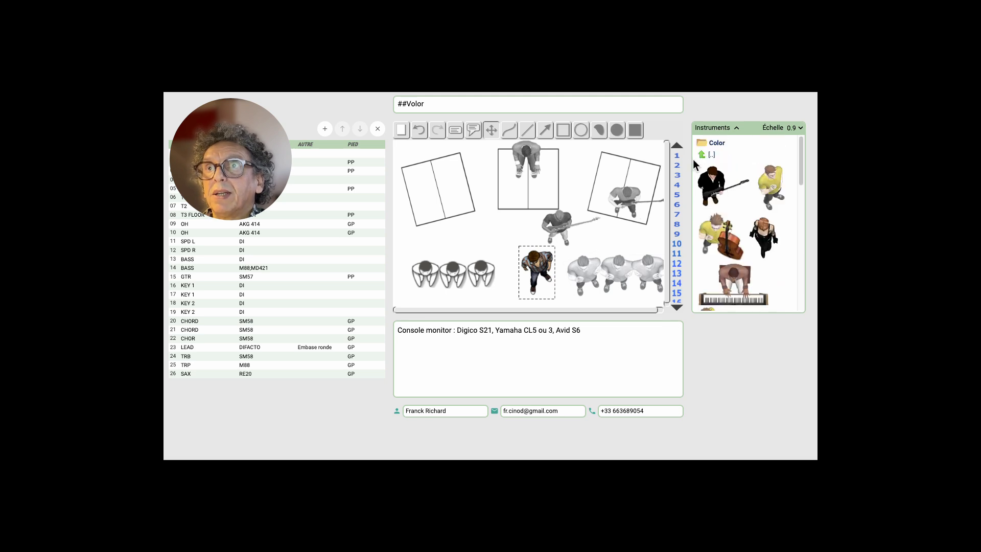
Place the keyboard player from the Musicians set on the left riser.
click(712, 154)
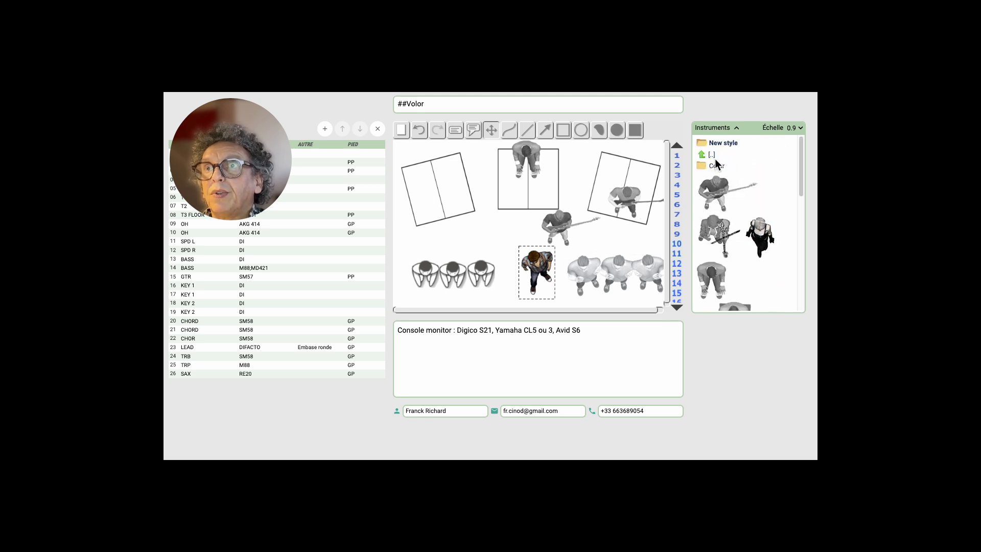
click(712, 155)
drag(721, 245, 449, 192)
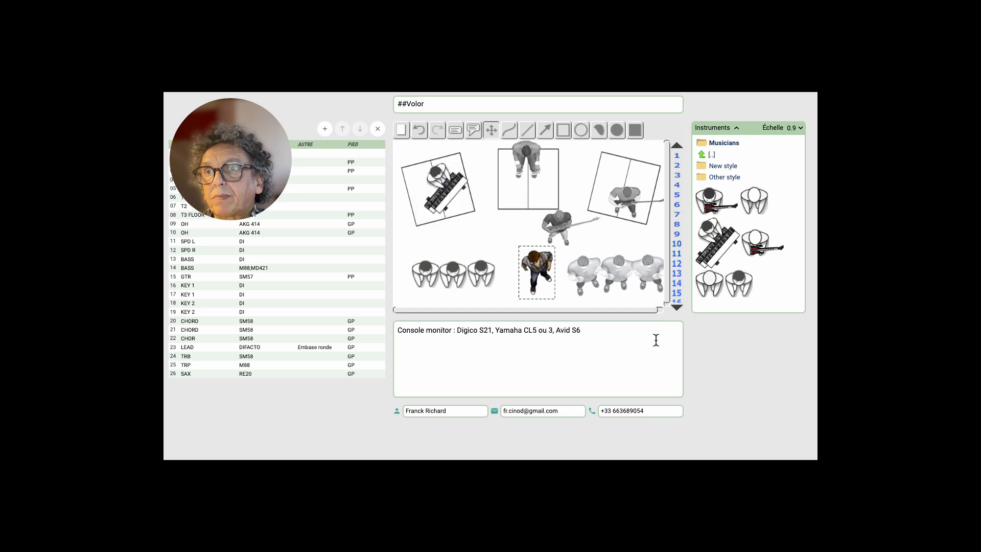
Place the drum kit with yellow cymbals from the Drum instruments on the centre riser in front of the drummer.
click(713, 156)
click(712, 144)
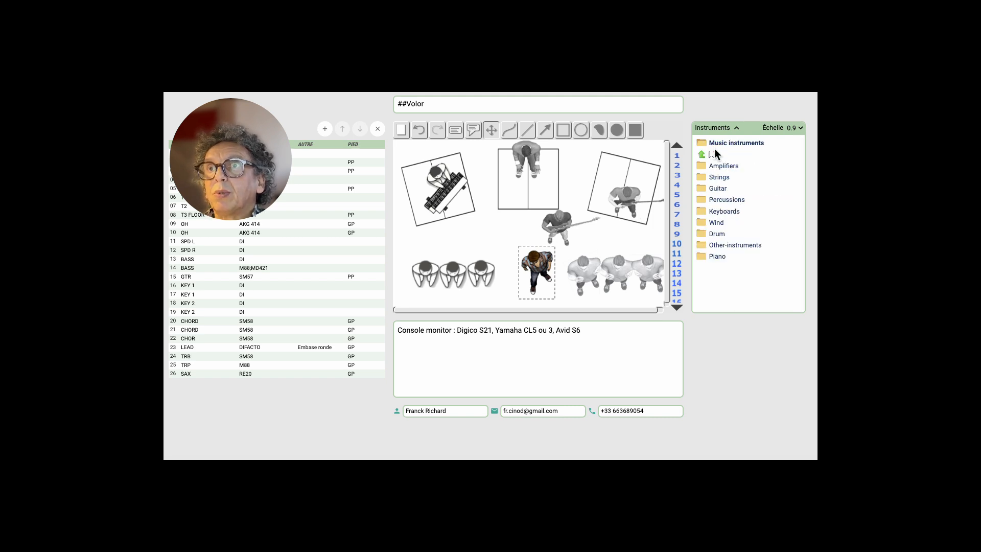
click(719, 233)
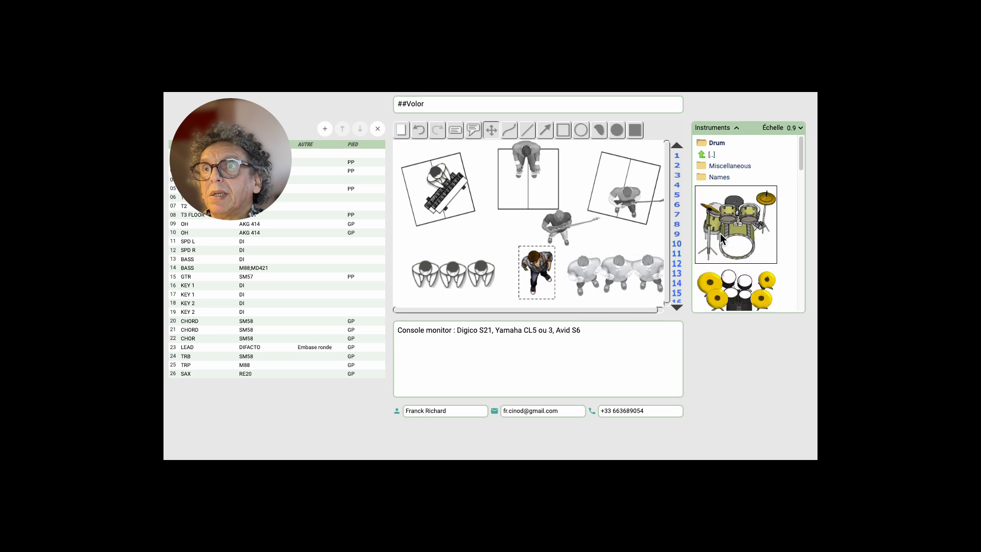
click(720, 235)
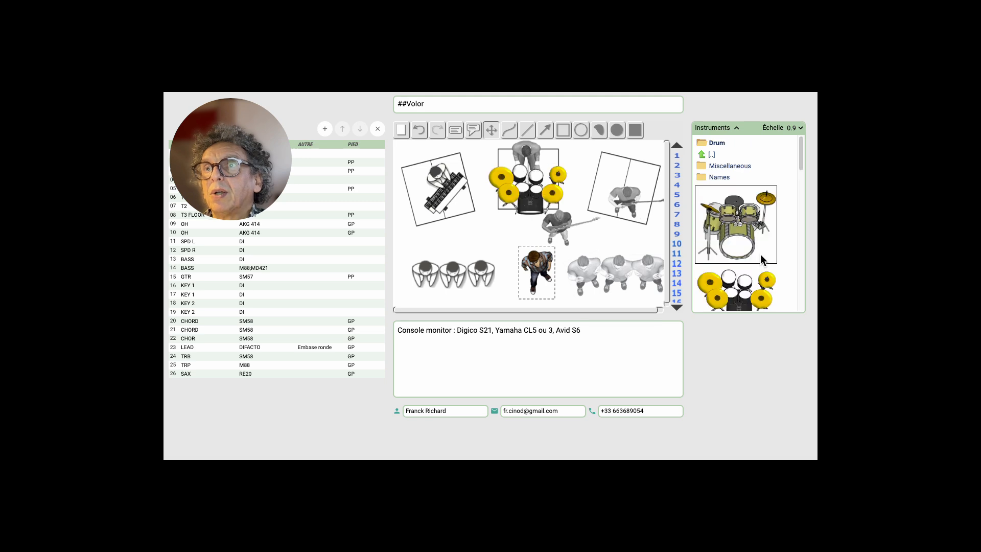
Place a brown combo amplifier at the back of the right riser and a black amplifier stack beside the drum riser.
click(713, 154)
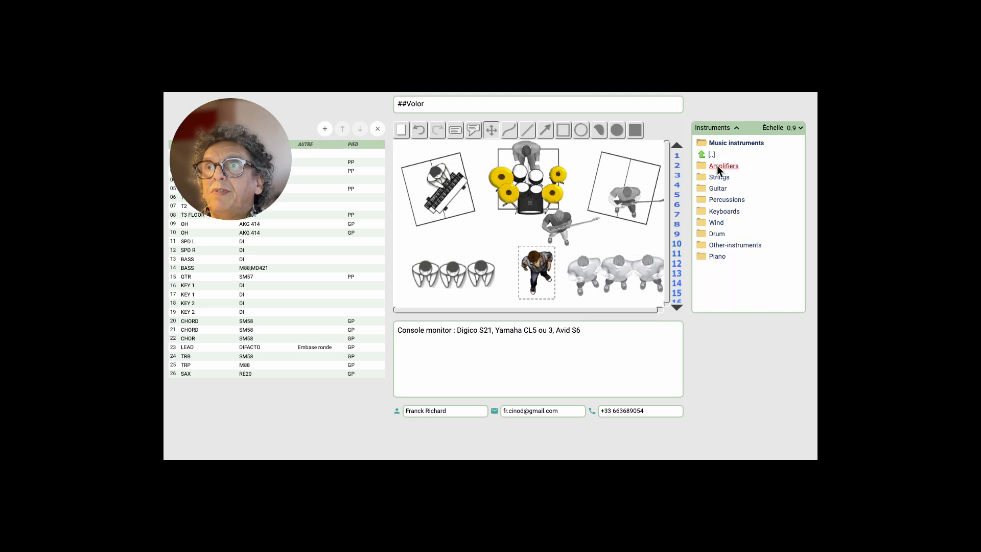
click(717, 166)
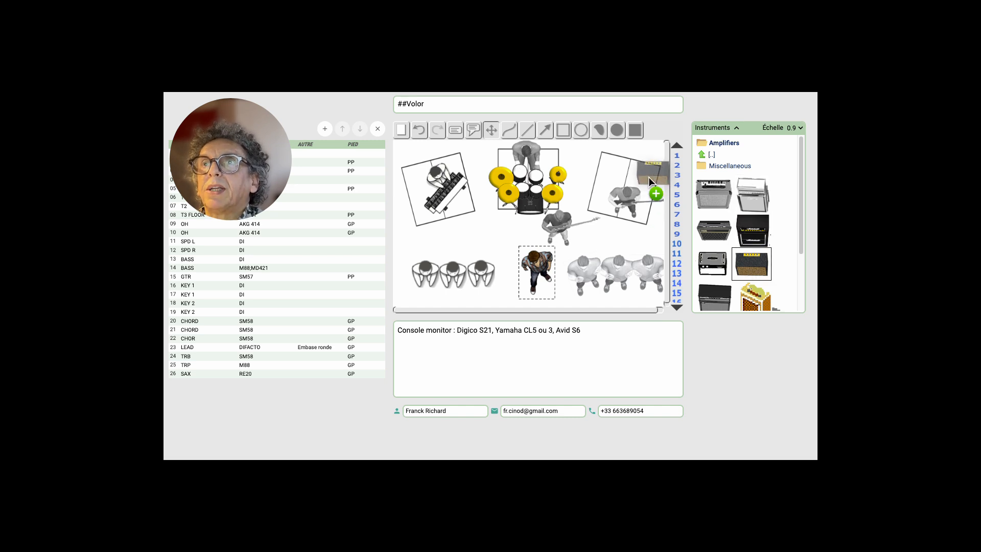
drag(639, 163, 640, 161)
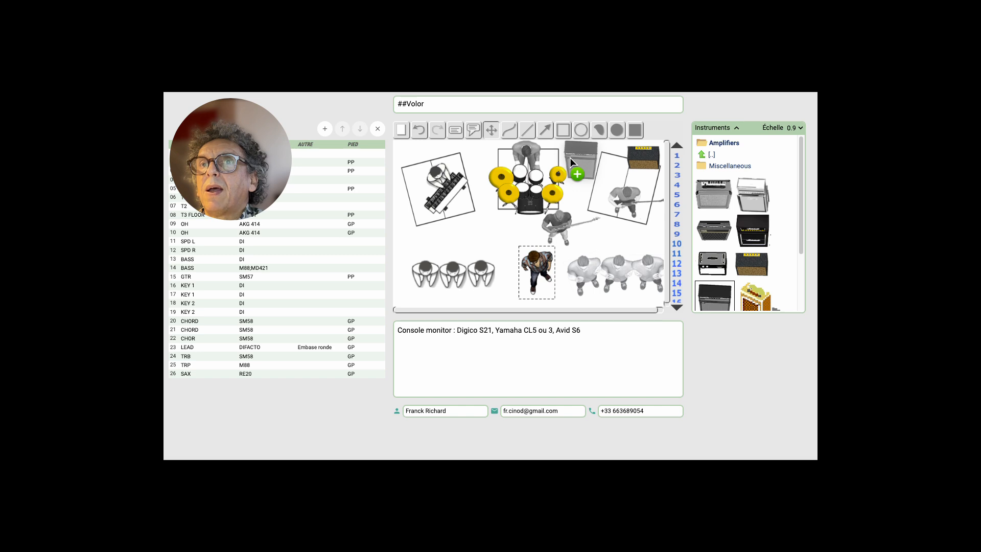
drag(569, 158, 572, 158)
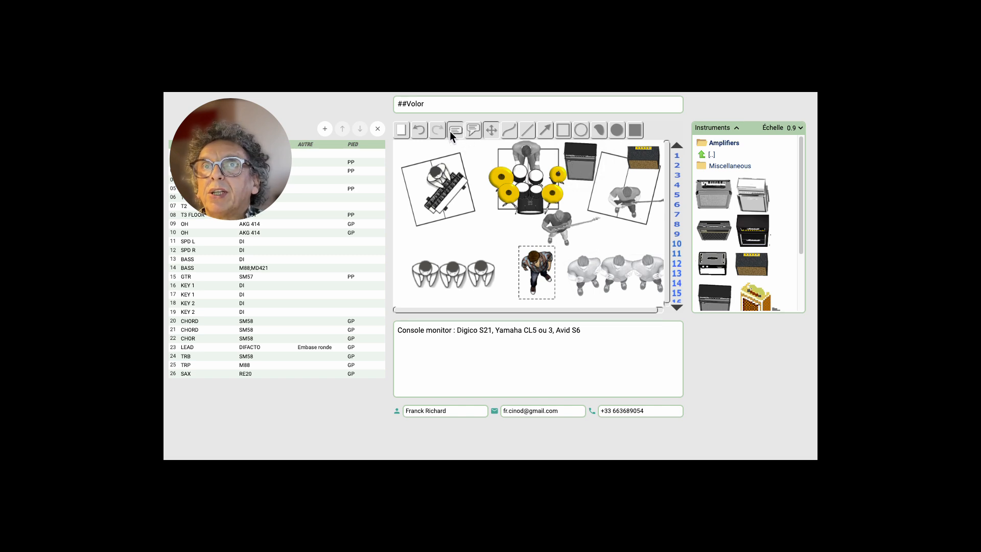
Add a text label reading "SPD" beside the drummer on the back corner of the drum riser.
click(495, 156)
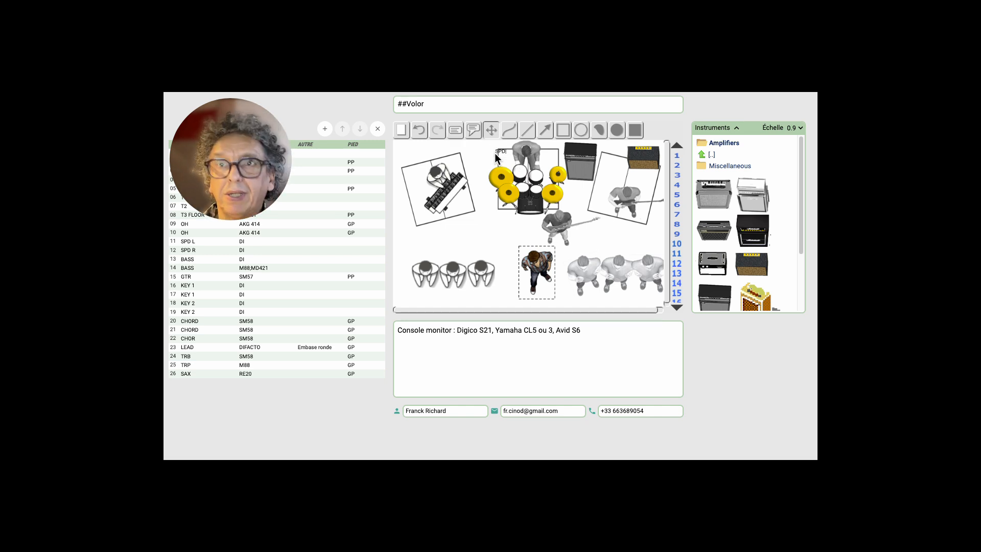
text(SPD)
click(503, 153)
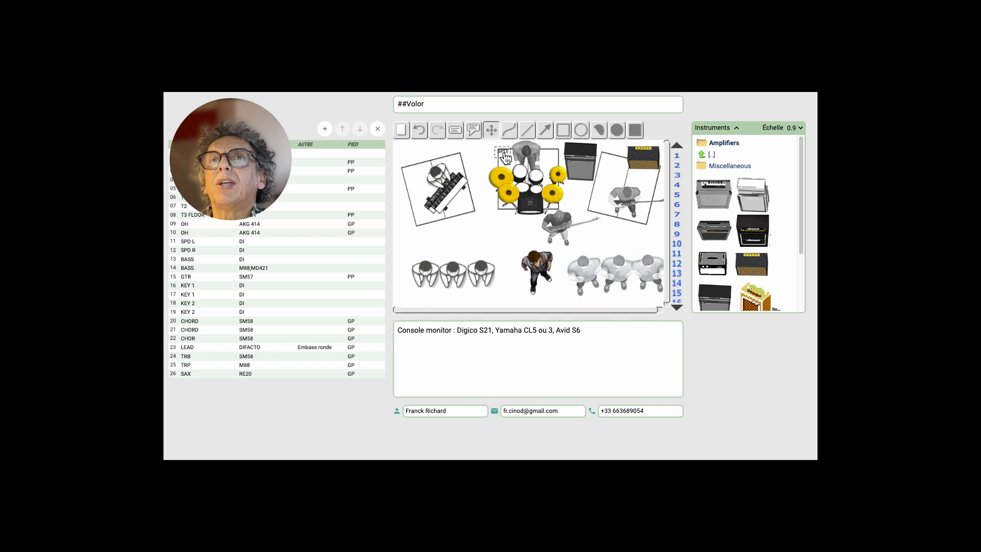
Set the SPD label's color to black text on pink in its properties.
right_click(506, 154)
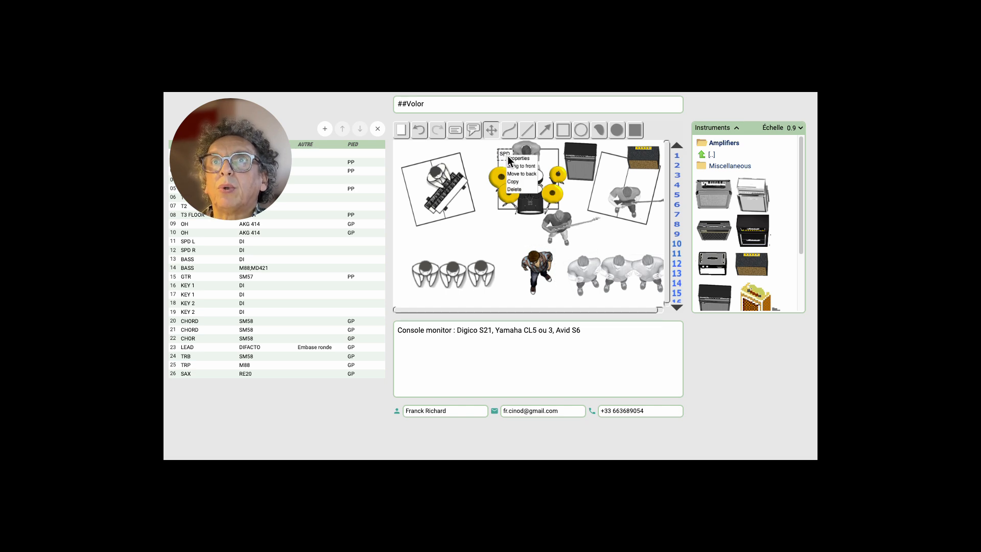
click(509, 158)
click(498, 193)
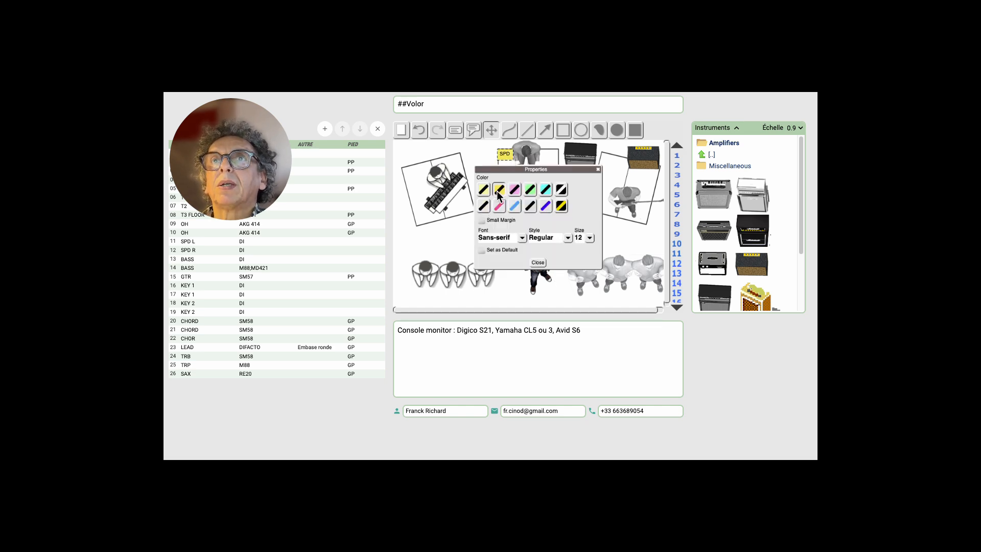
click(514, 190)
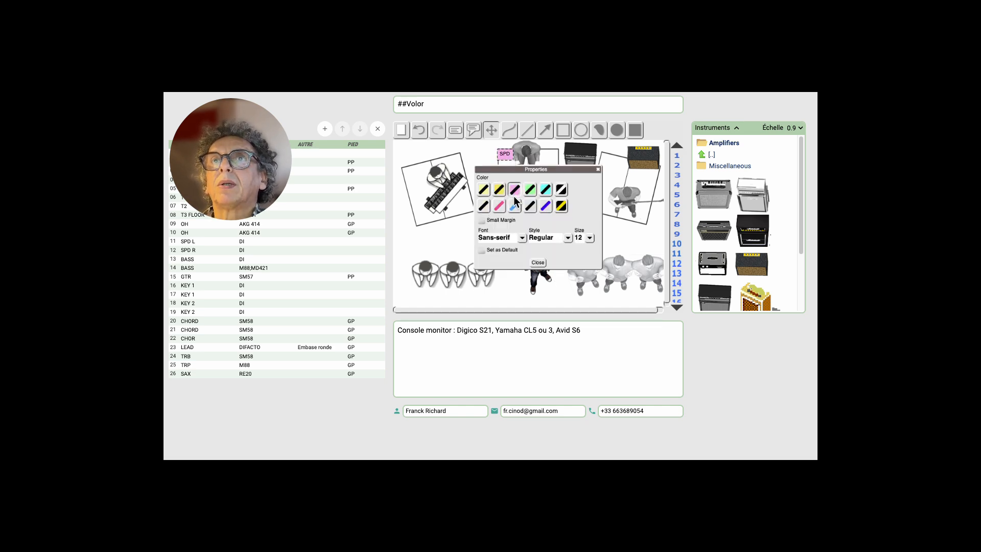
click(538, 262)
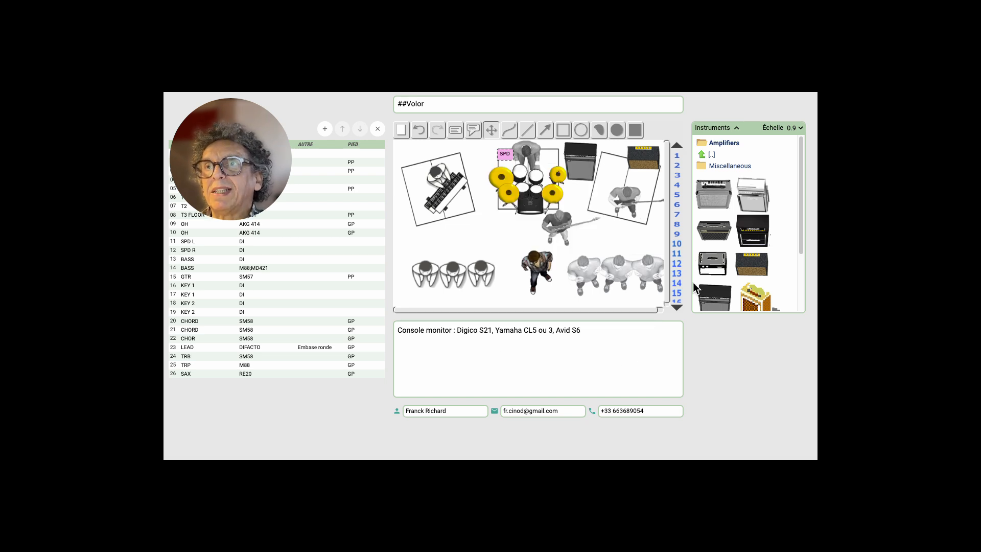
Set the library scale to 0.8 and place six wedges from the Sound equipment Monitors set along the front edge of the stage.
click(712, 156)
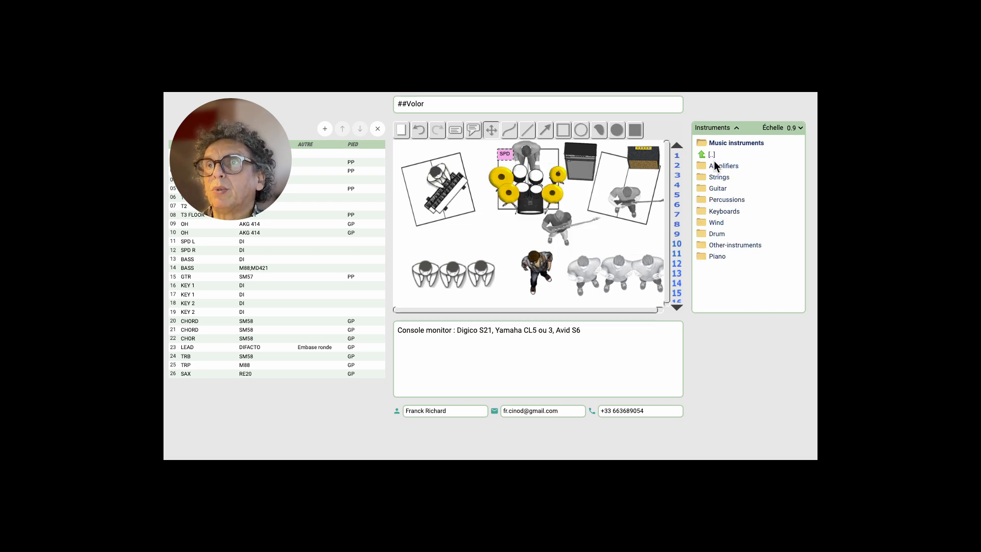
click(712, 157)
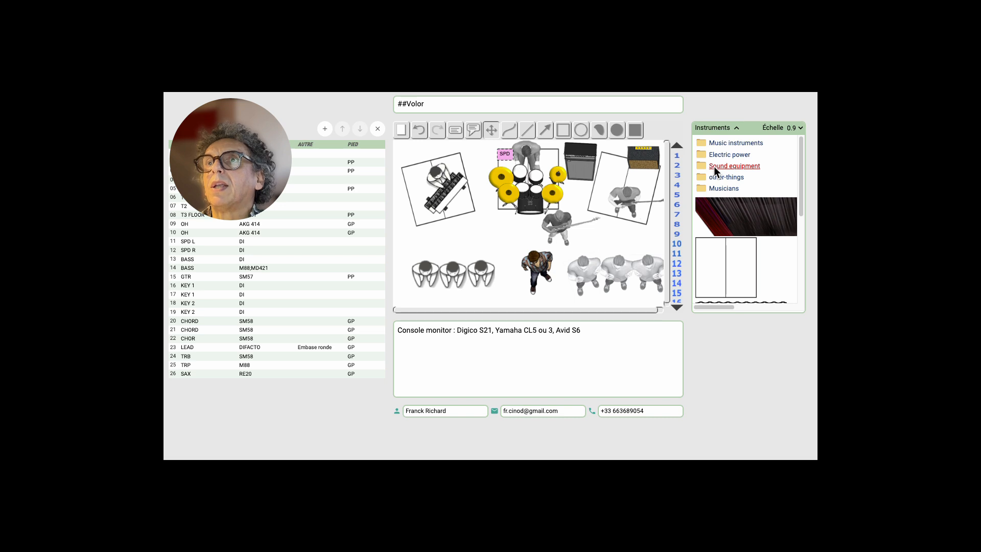
click(714, 167)
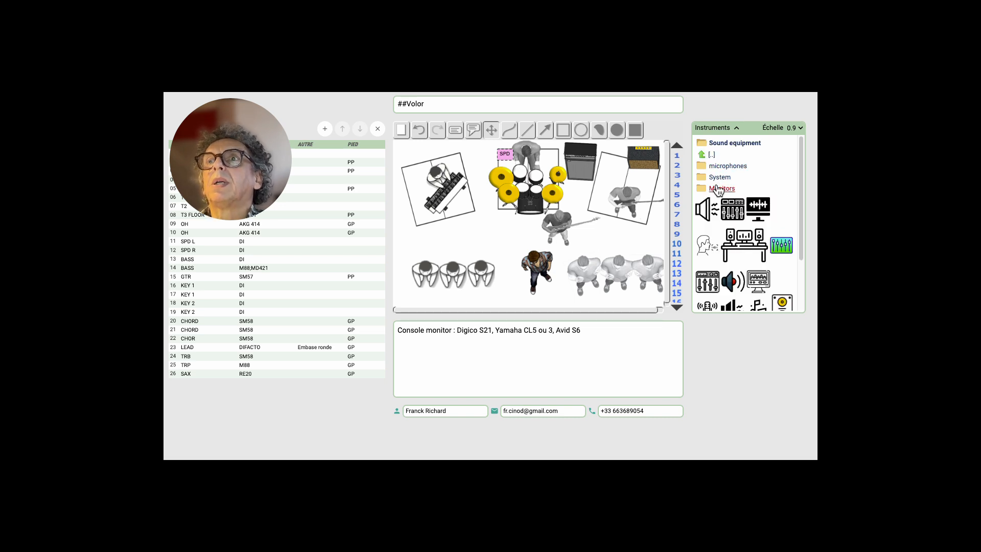
click(716, 187)
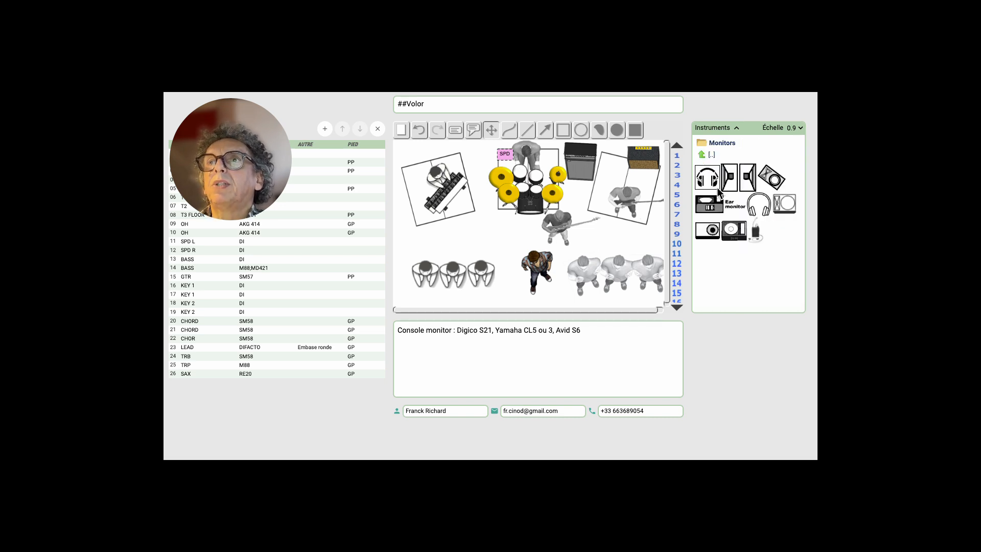
click(798, 128)
click(796, 118)
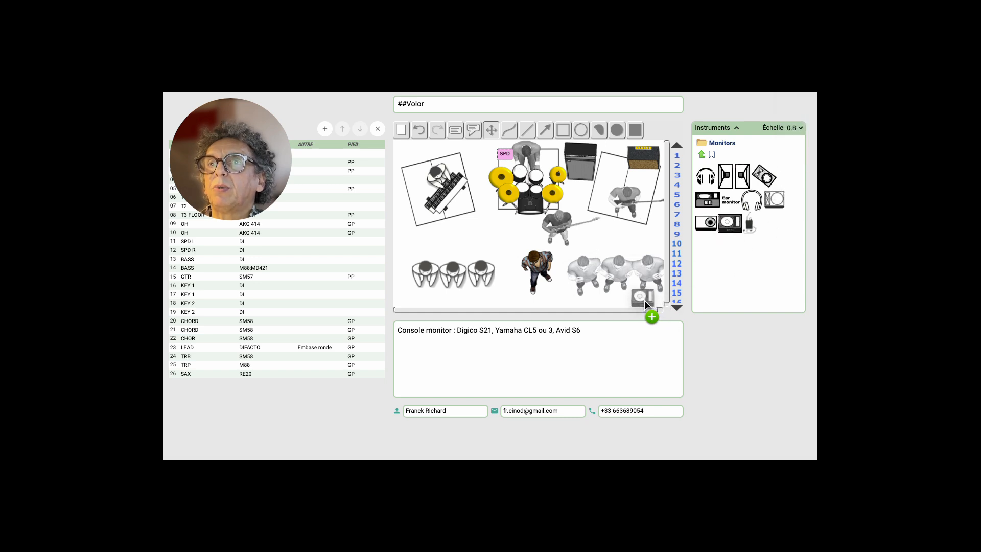
drag(644, 299, 645, 300)
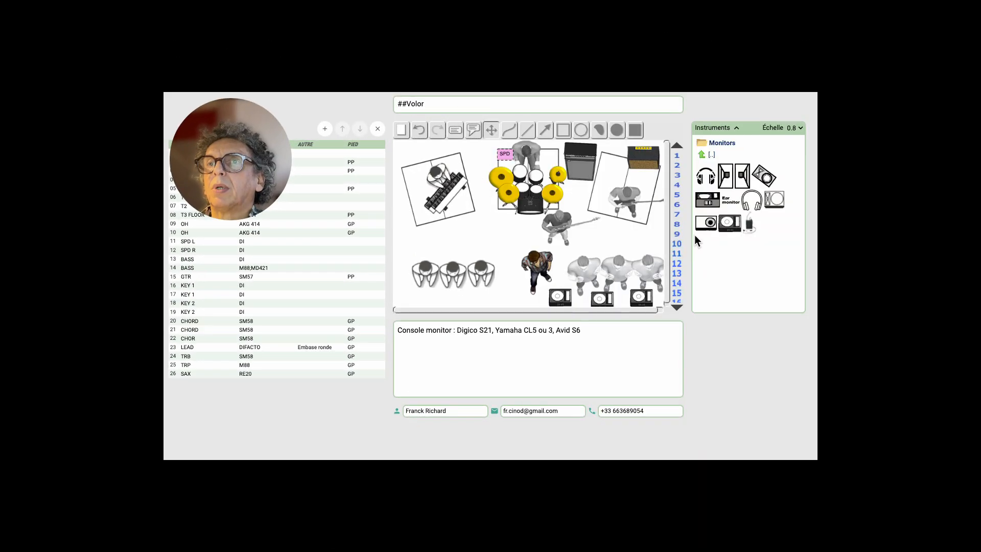
drag(729, 223, 435, 297)
Place an angled wedge monitor in front of the guitarist standing near the drum kit and adjust that guitarist's orientation.
drag(726, 229, 556, 229)
click(577, 235)
scroll(577, 234, up, 3)
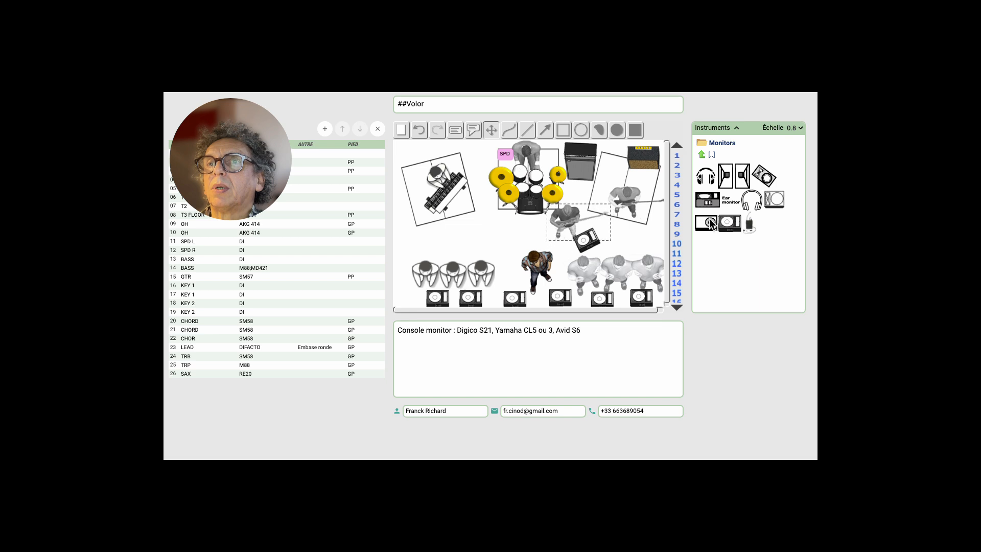
Move the right riser's guitarist further back and place a wedge monitor in front of that player.
drag(630, 202, 627, 186)
drag(709, 222, 639, 210)
drag(726, 225, 625, 205)
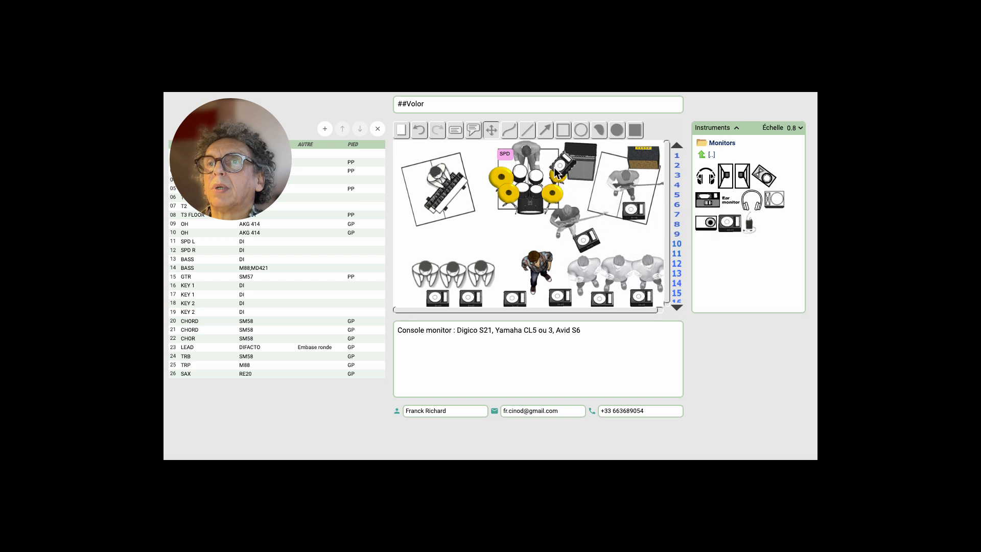
Rotate and position a wedge monitor beside the drummer, and place another angled wedge beside the keyboard on the left riser.
scroll(557, 164, up, 5)
drag(557, 163, 547, 152)
drag(425, 235, 411, 196)
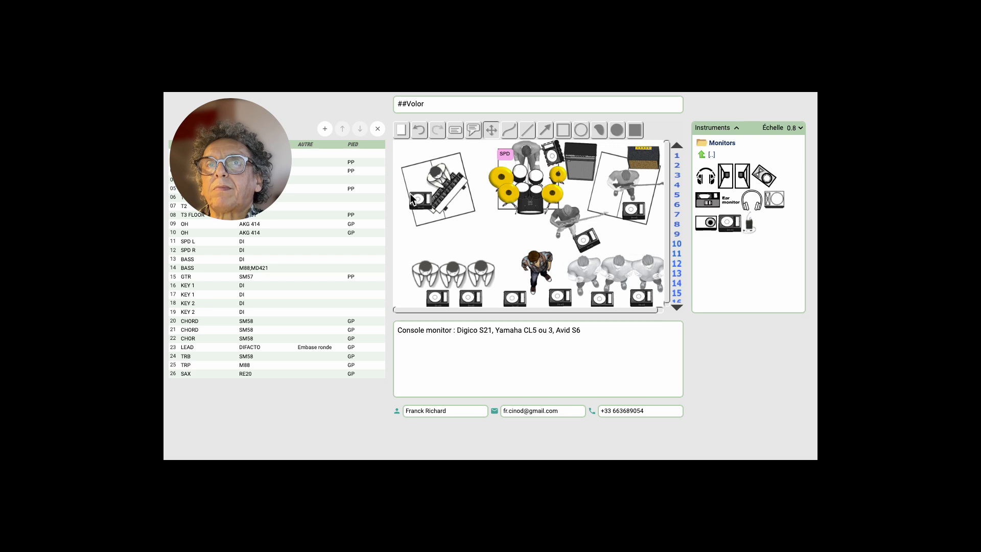
scroll(418, 200, down, 5)
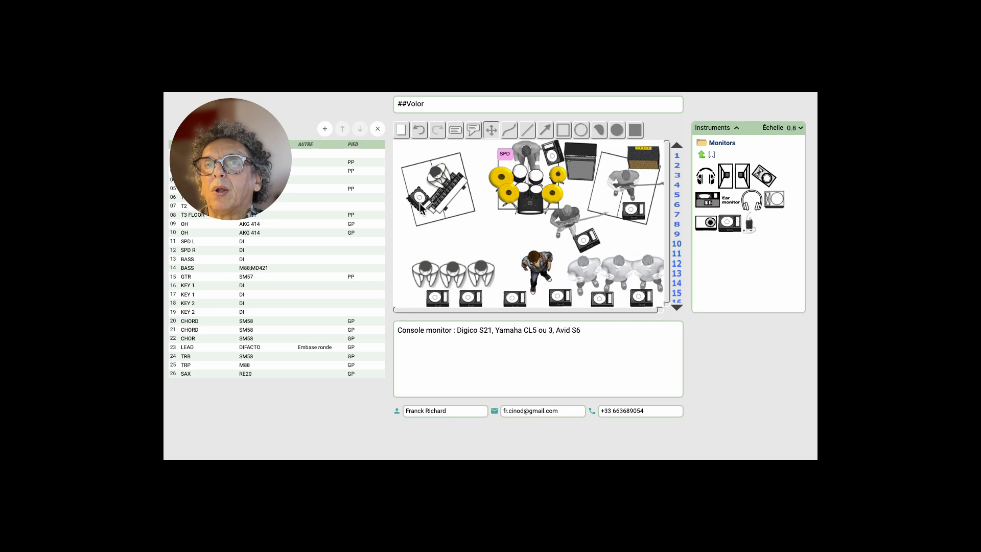
scroll(421, 204, down, 2)
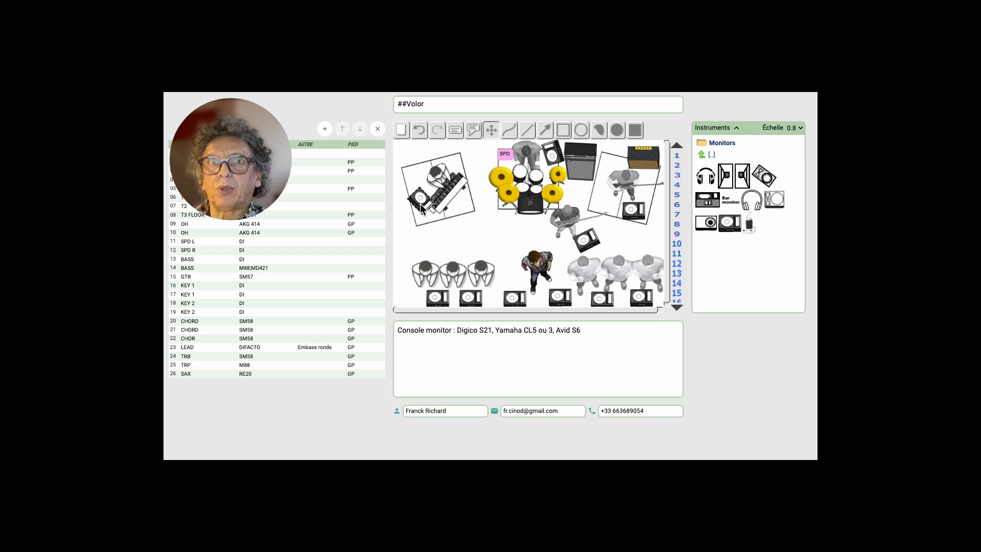
Move the keyboard player to the back of the stacking order and shift the left riser's wedge slightly closer to the player.
click(442, 204)
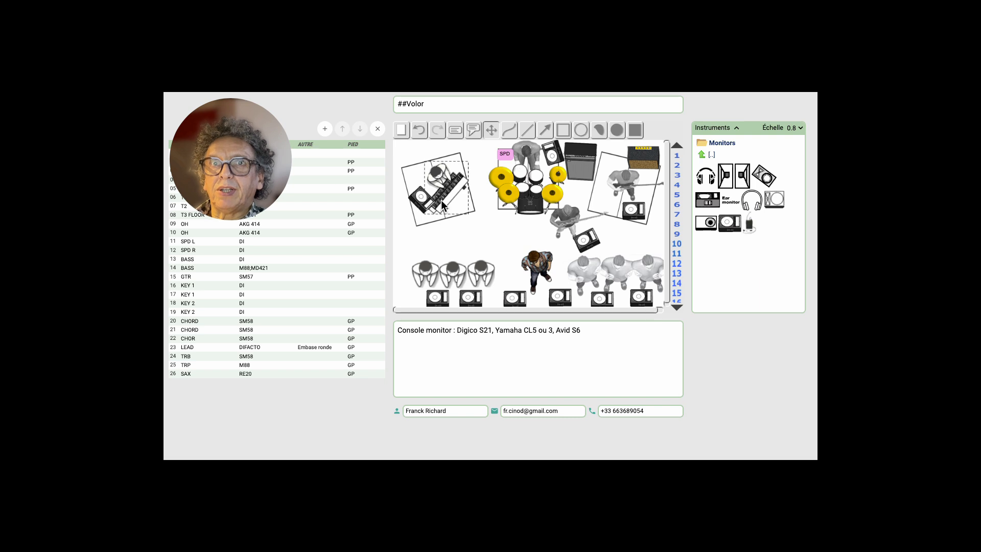
right_click(441, 202)
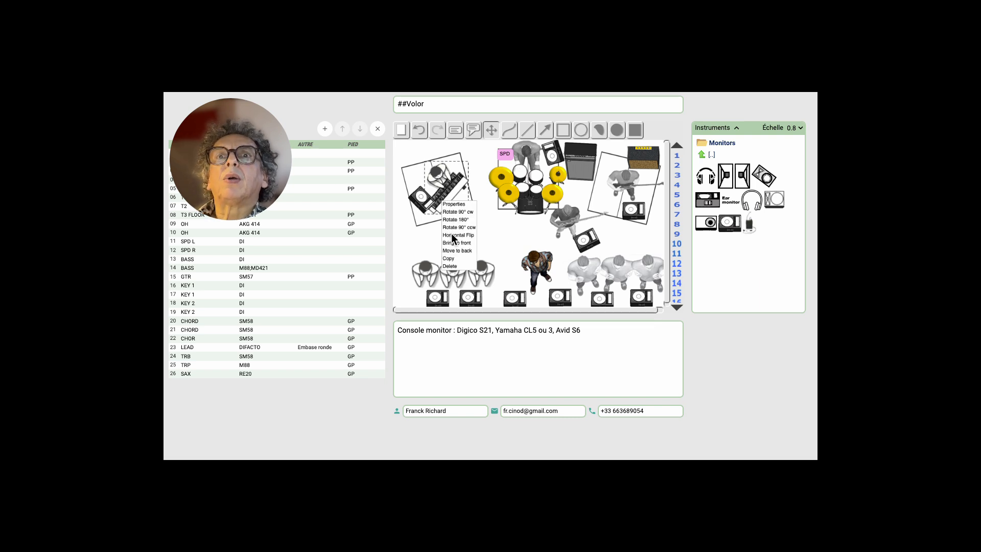
click(458, 250)
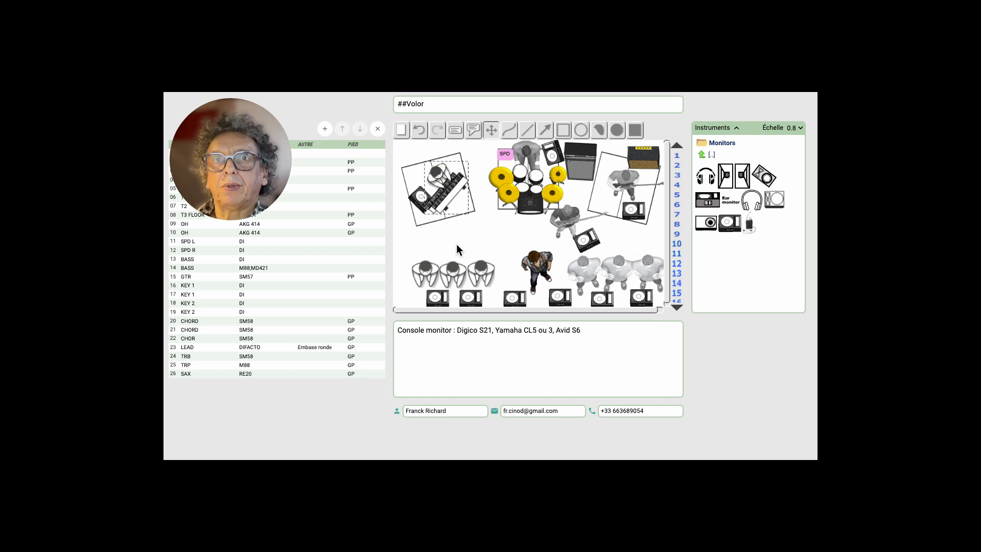
drag(419, 200, 420, 197)
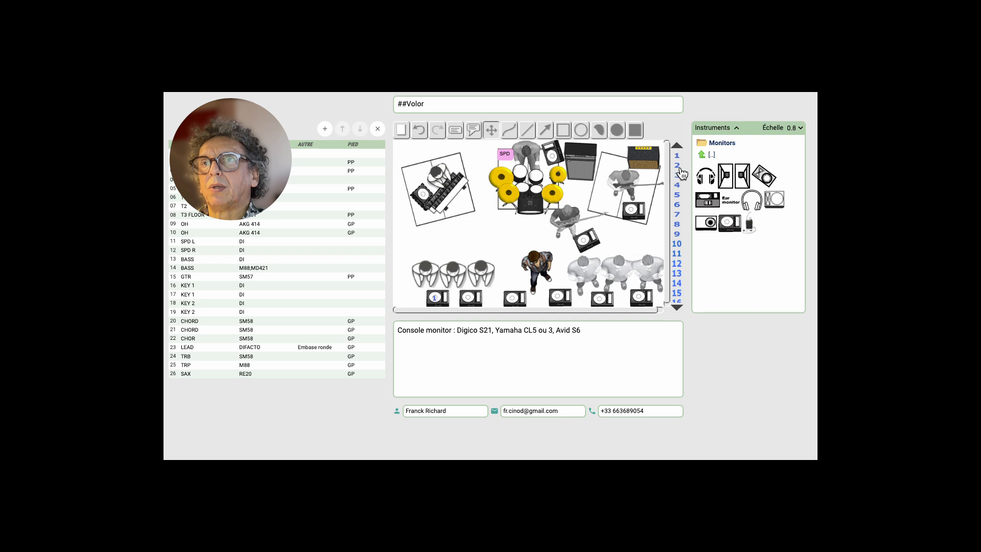
Place the number 2 on the second wedge from the left in the front row.
drag(677, 165, 468, 300)
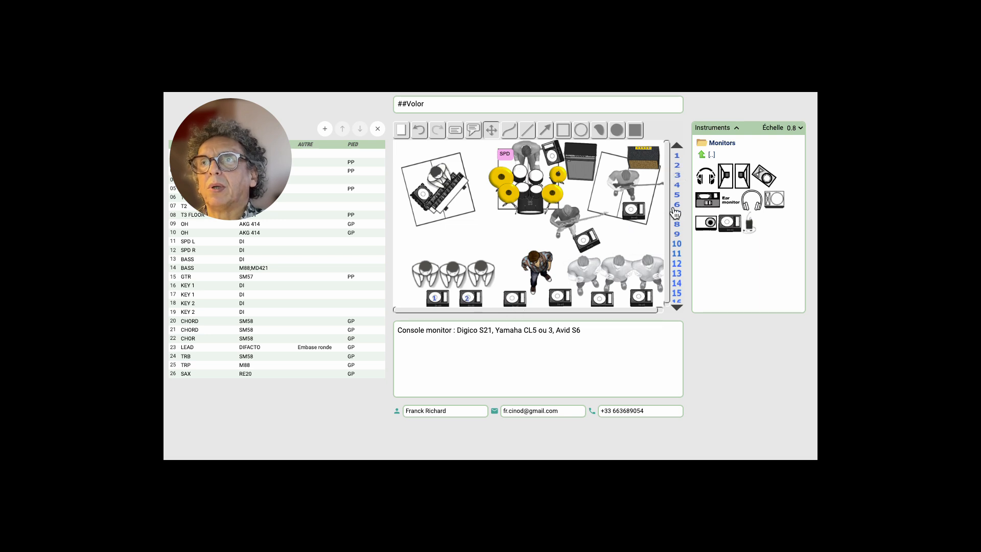
Flip the front row's third wedge from the left horizontally, and angle both centre wedges toward the lead singer.
right_click(517, 298)
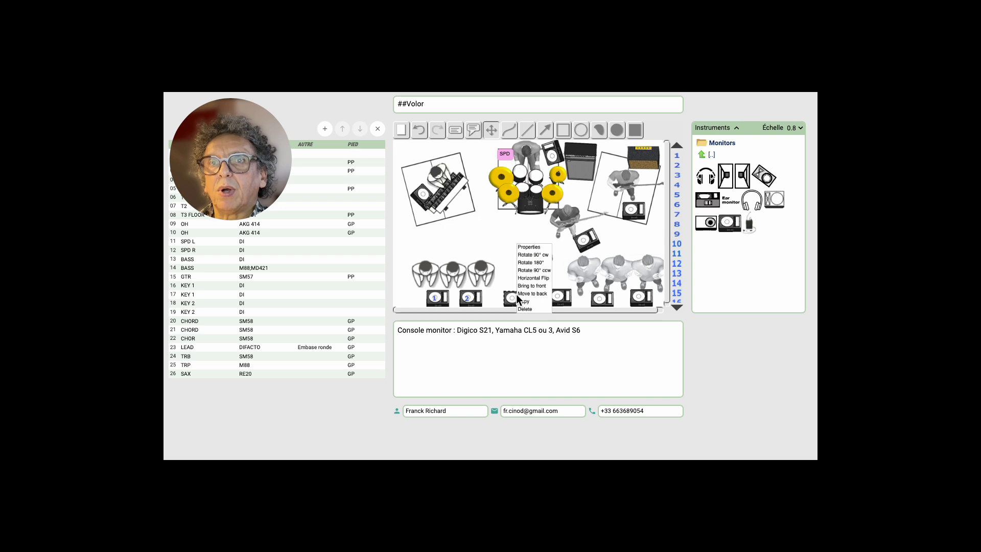
click(524, 279)
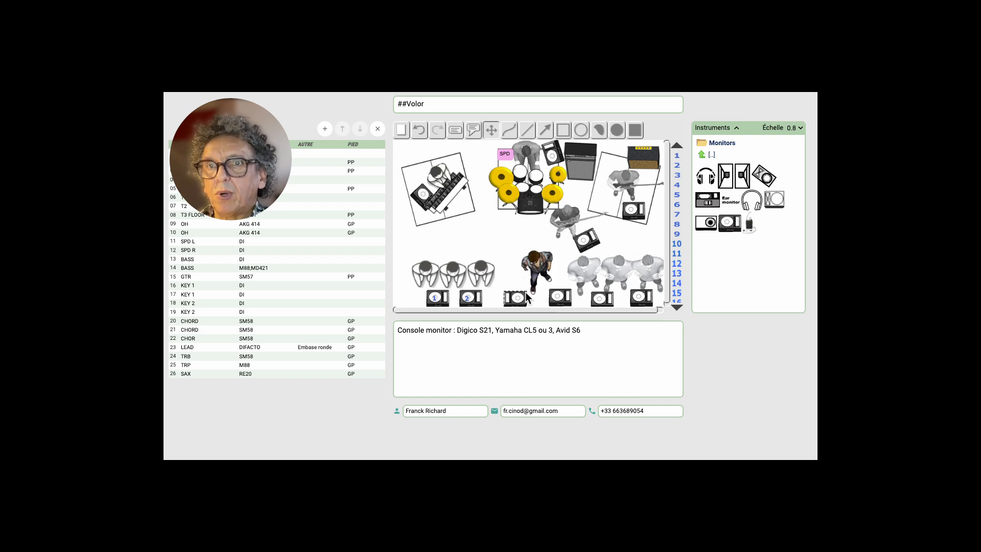
drag(526, 291, 526, 294)
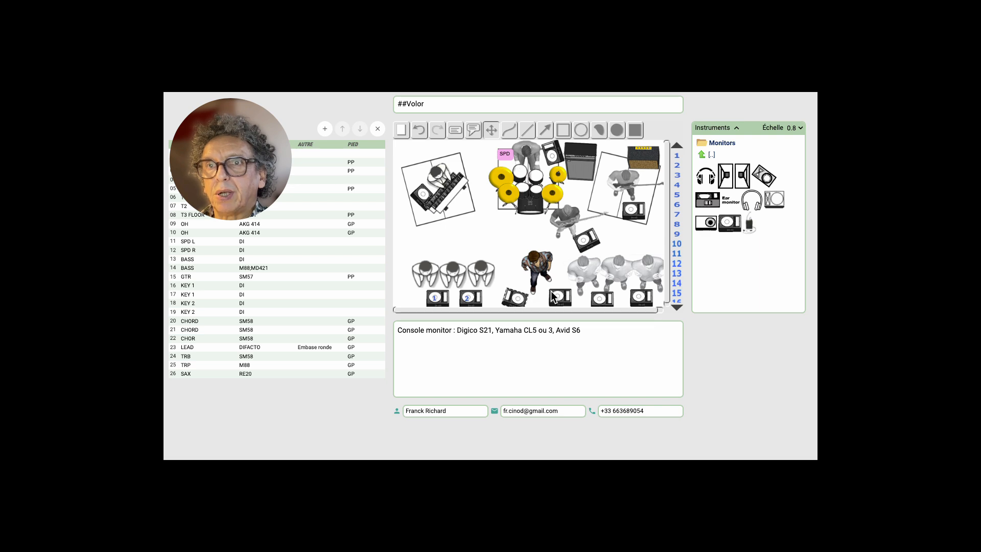
click(551, 291)
drag(551, 292, 550, 297)
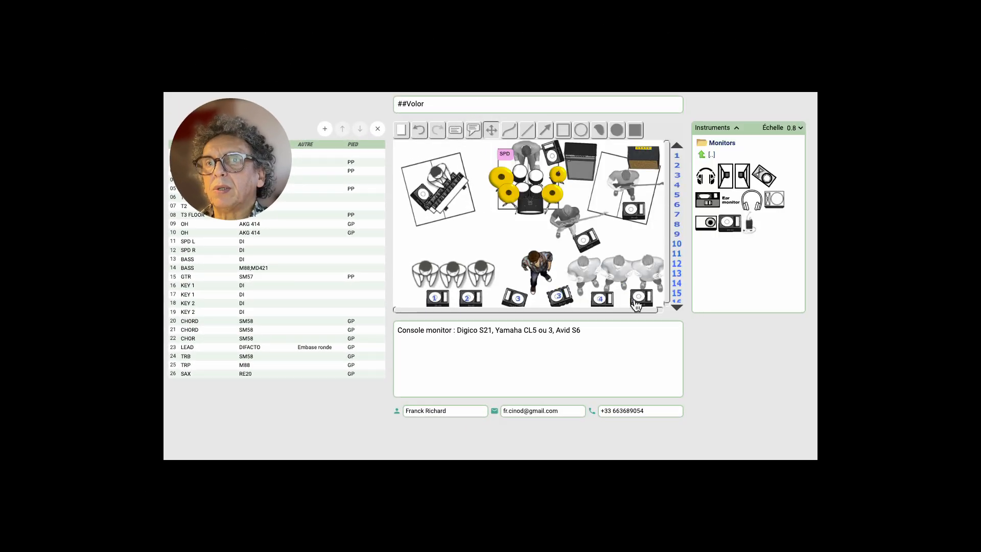
Number the remaining wedges: 5 at the front row's far right, 6 on the right riser, 7 by the guitarist, 8 by the drummer, 9 by the keyboard.
click(637, 302)
click(632, 210)
click(585, 242)
click(553, 160)
click(422, 193)
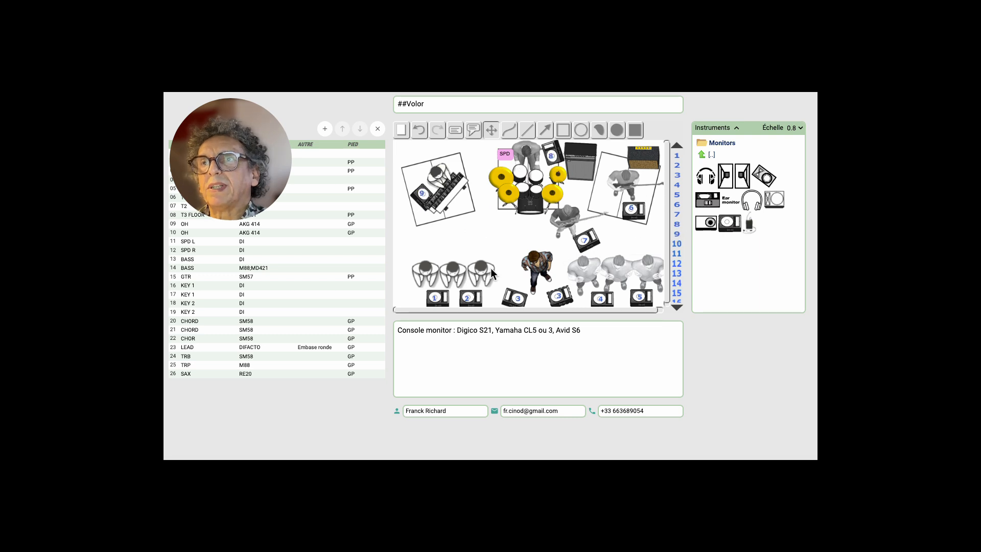
Place four yellow DI boxes beside the keyboards, one on the amplifier beside the drums, and two black DI boxes next to the SPD.
click(712, 155)
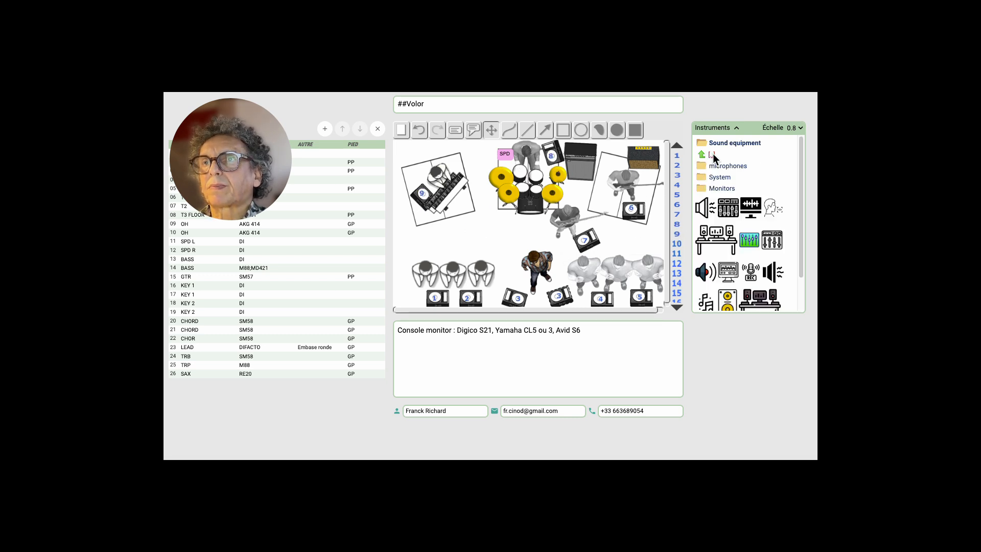
click(720, 166)
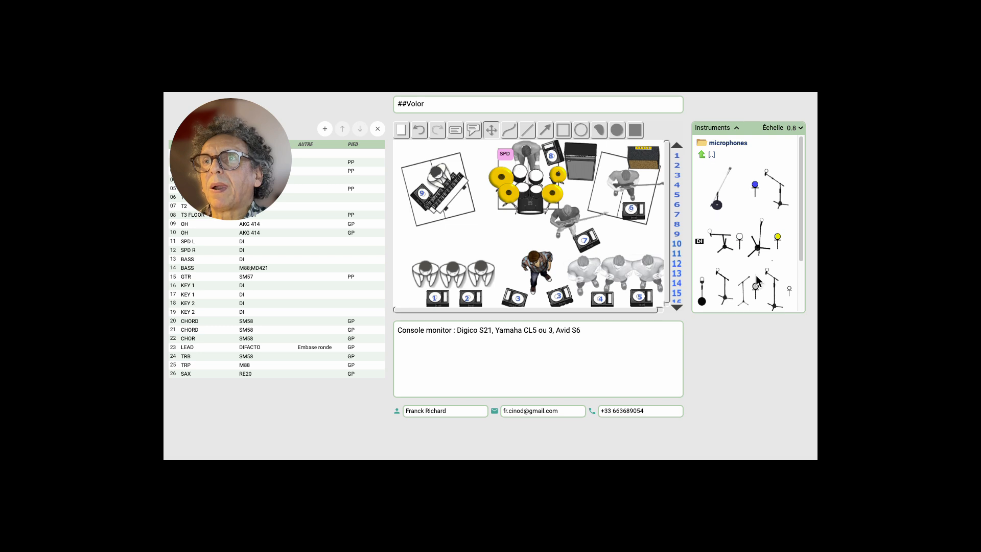
scroll(751, 266, down, 3)
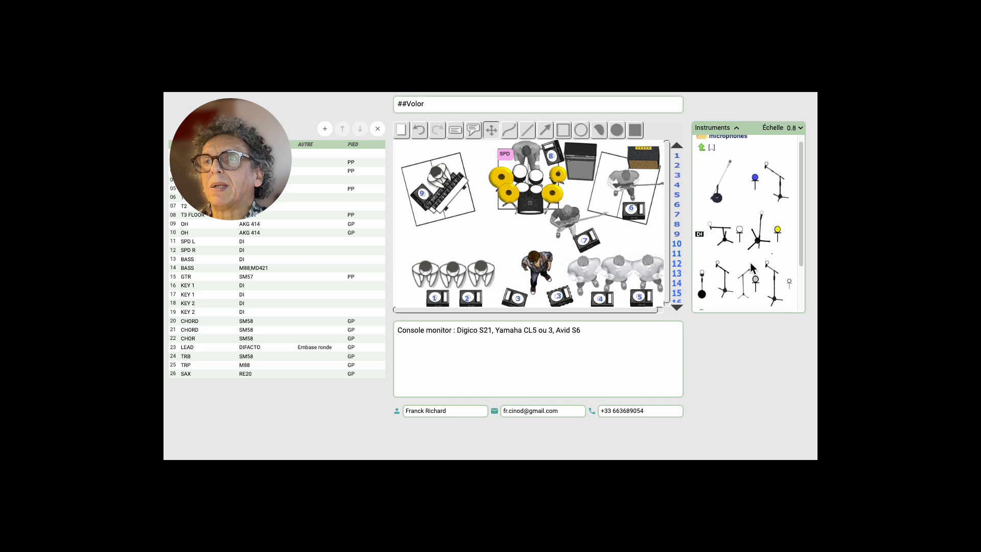
click(793, 128)
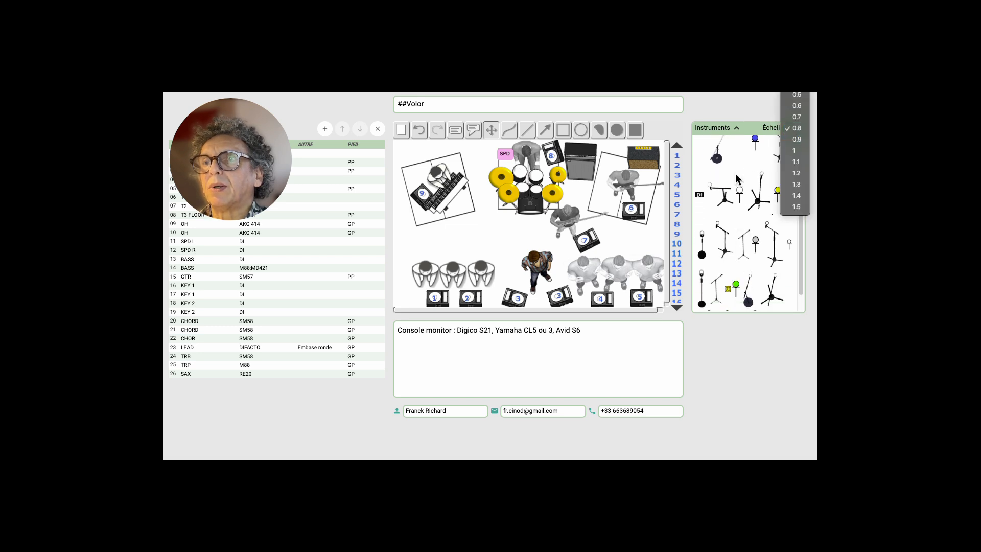
click(765, 172)
scroll(728, 266, down, 1)
drag(729, 276, 462, 202)
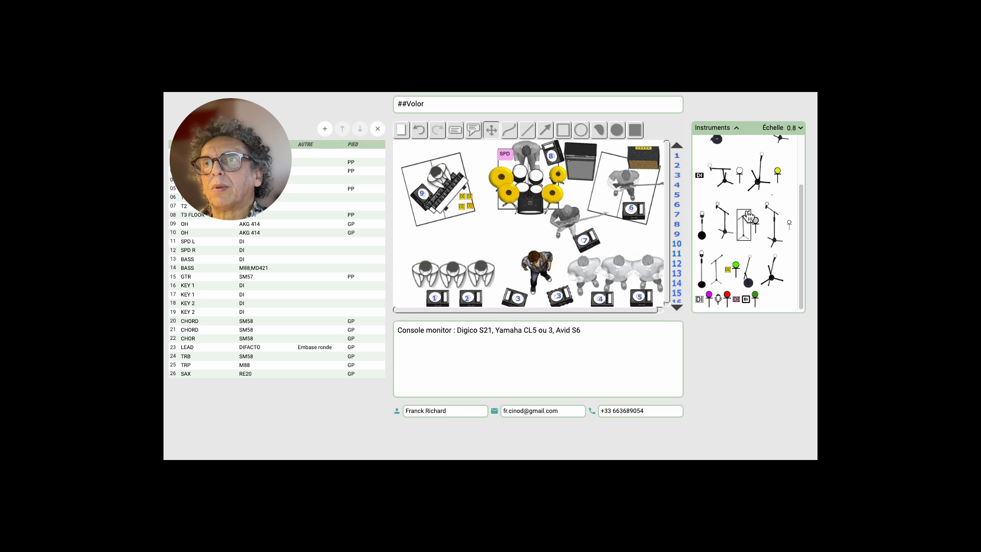
drag(726, 276, 499, 154)
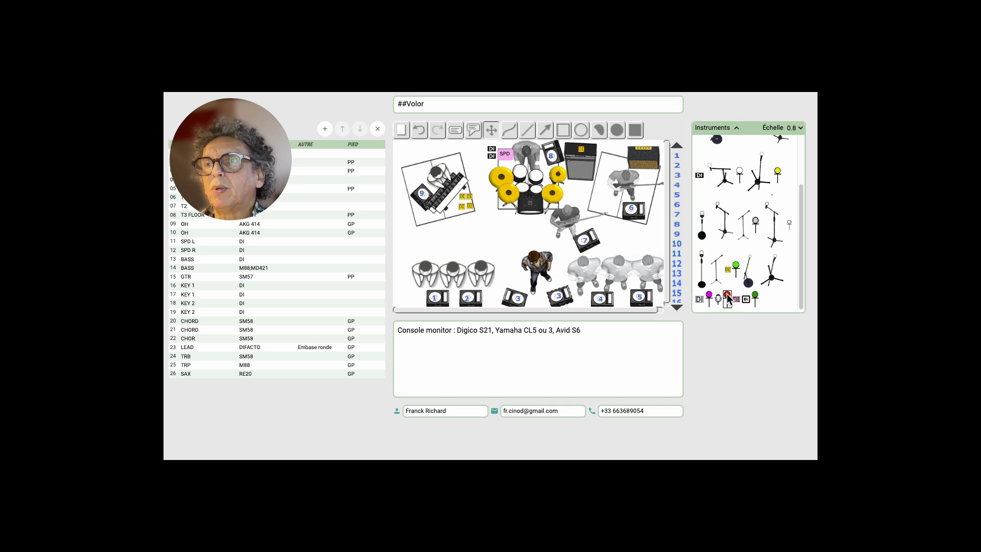
Place a round-base microphone stand in front of the rightmost of the three backing singers and colour it light blue.
drag(700, 228, 661, 256)
drag(484, 289, 481, 287)
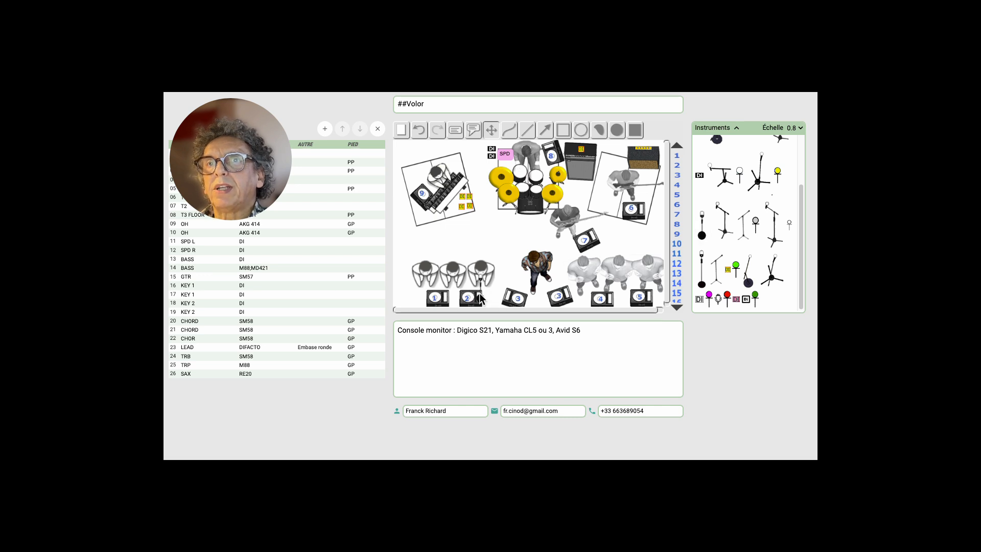
right_click(479, 293)
click(492, 248)
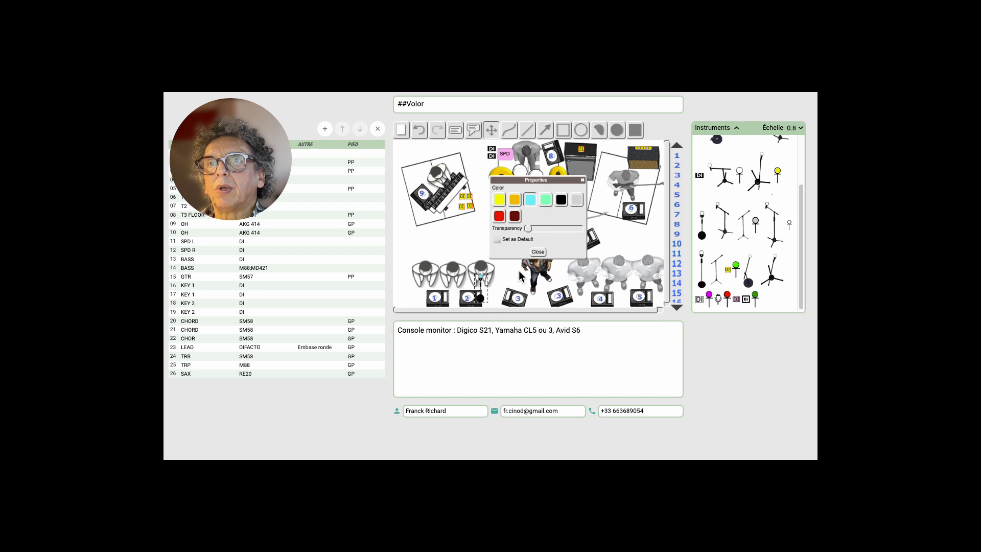
click(537, 252)
Copy the light blue microphone stand twice and position the copies in front of the other two backing singers.
right_click(482, 291)
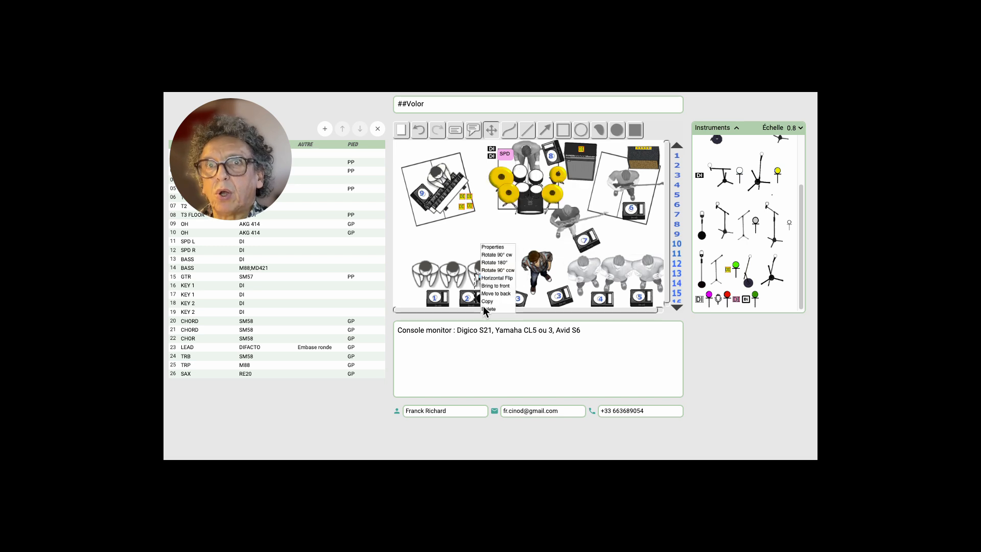
click(484, 302)
click(461, 232)
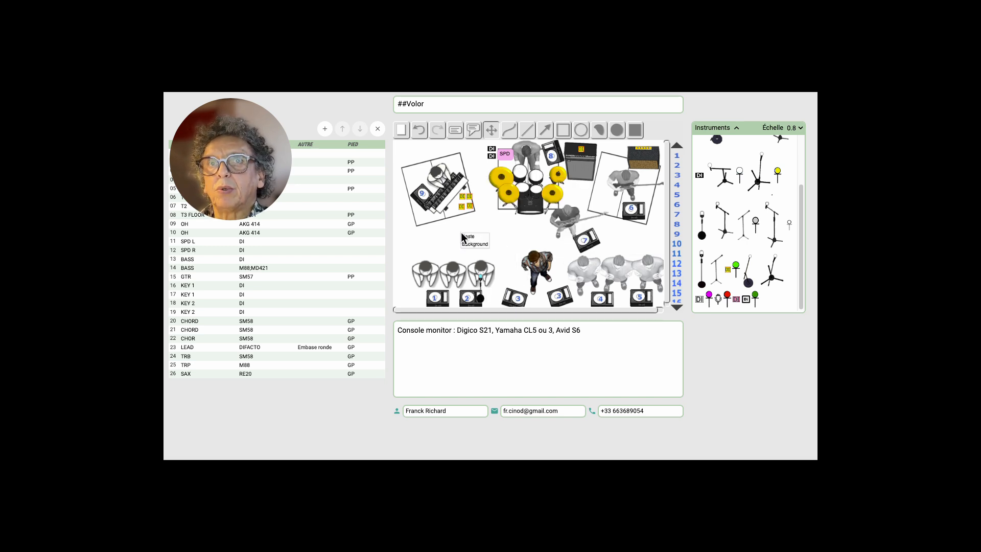
click(464, 237)
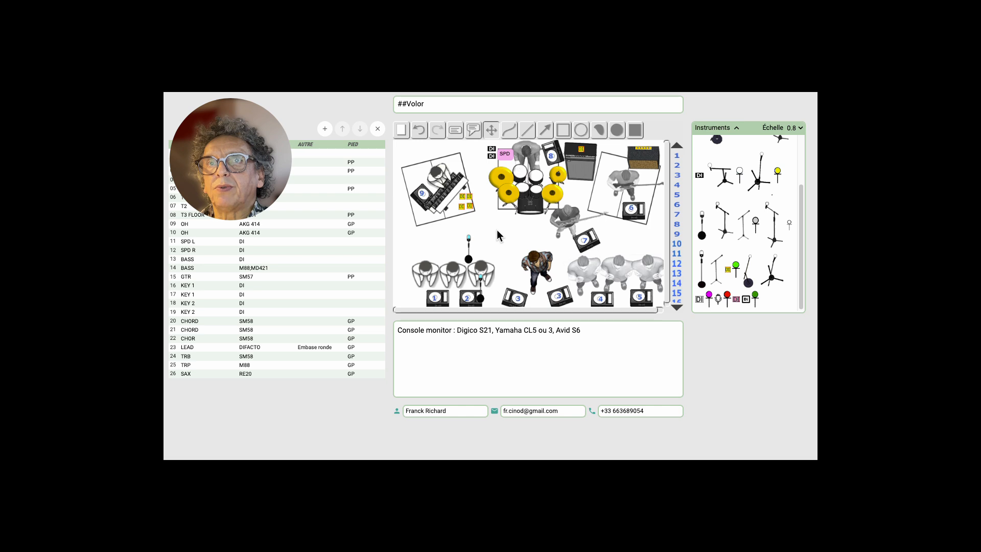
click(498, 234)
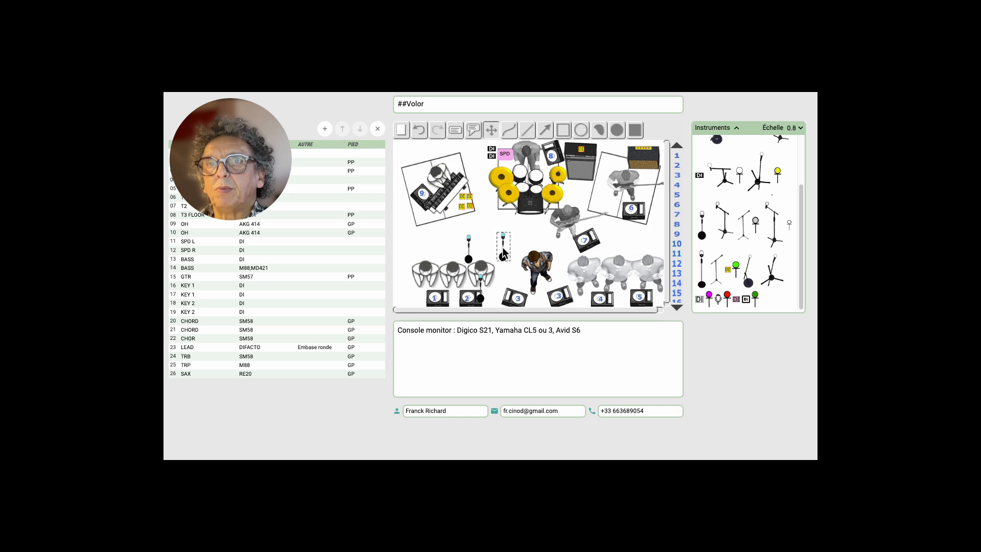
drag(502, 246, 435, 312)
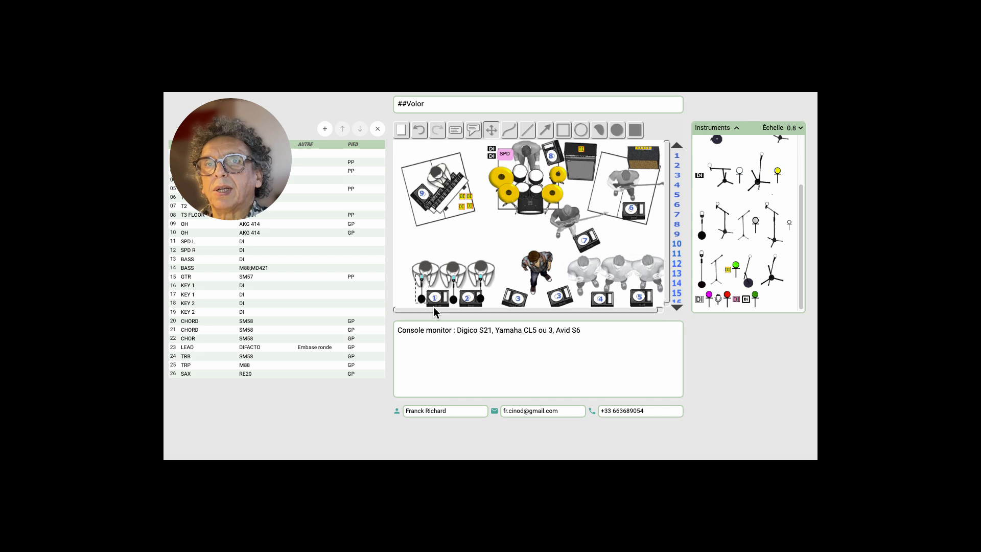
Bring the second wedge from the left in the front row to the front of the stacking order.
click(477, 299)
click(471, 302)
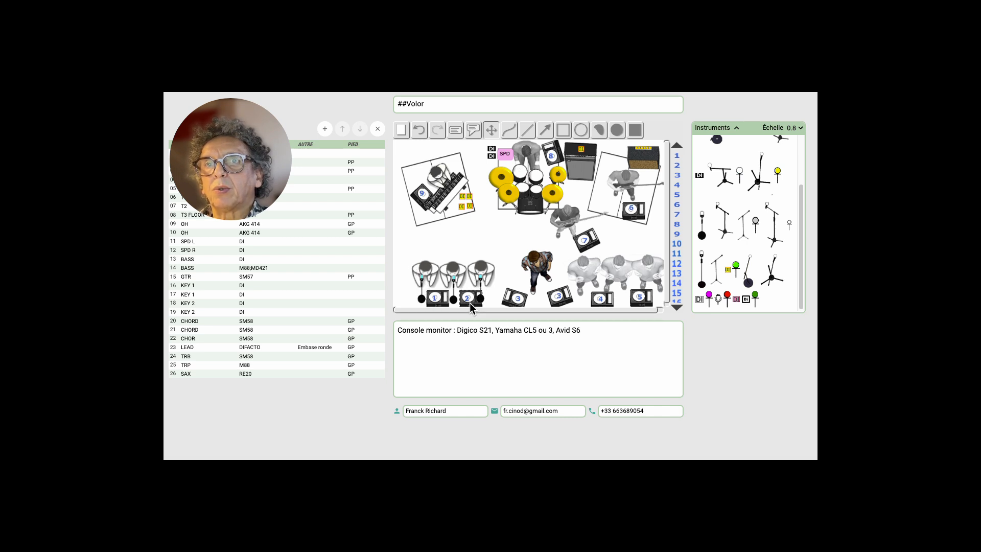
right_click(470, 302)
click(481, 286)
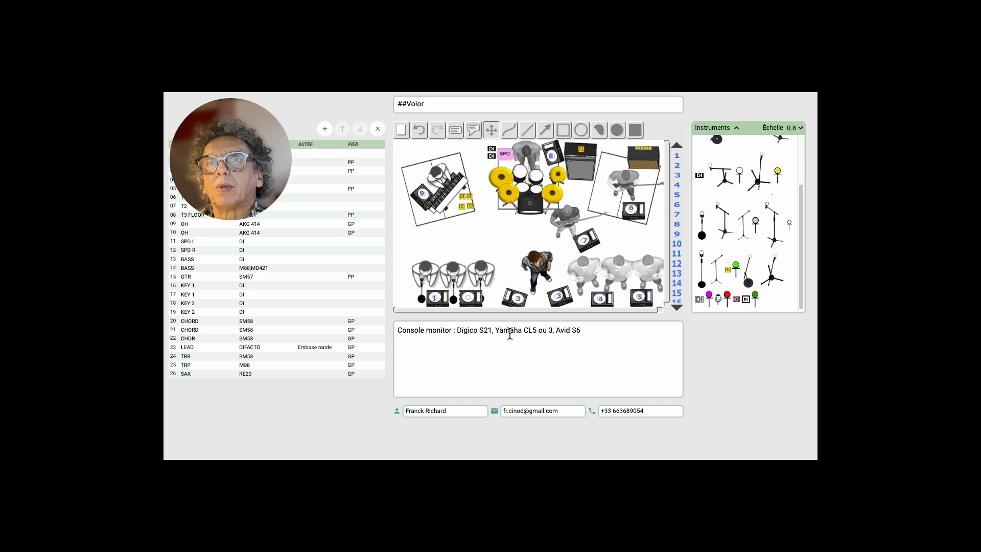
Place a round-base microphone stand in front of the lead singer and an orange microphone on the right riser's amplifier.
drag(701, 268, 541, 307)
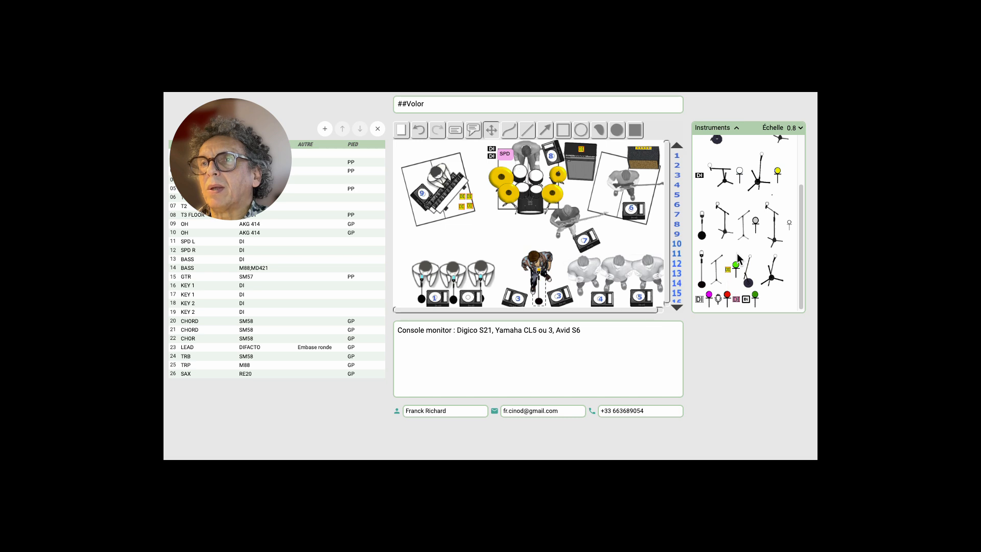
drag(717, 300, 643, 168)
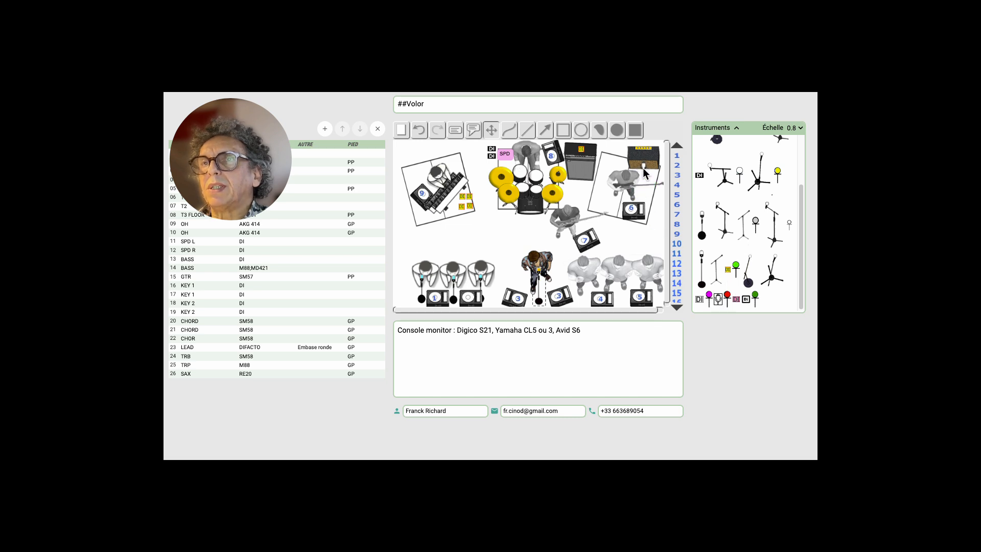
right_click(641, 169)
click(647, 175)
click(516, 201)
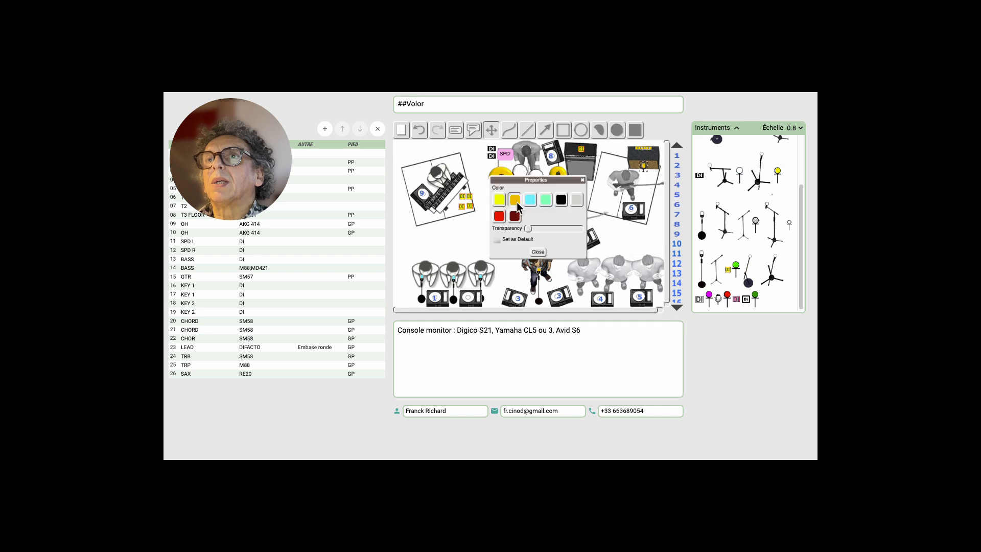
click(536, 248)
Copy the orange microphone and position the copy on the amplifier cabinet beside the drums.
right_click(643, 169)
click(650, 225)
key(super+v)
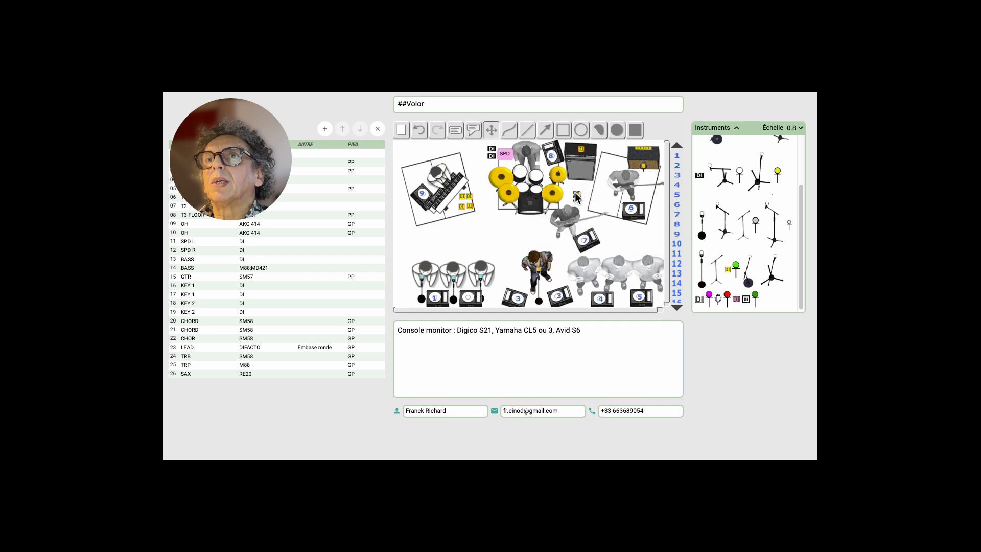
drag(575, 194, 580, 171)
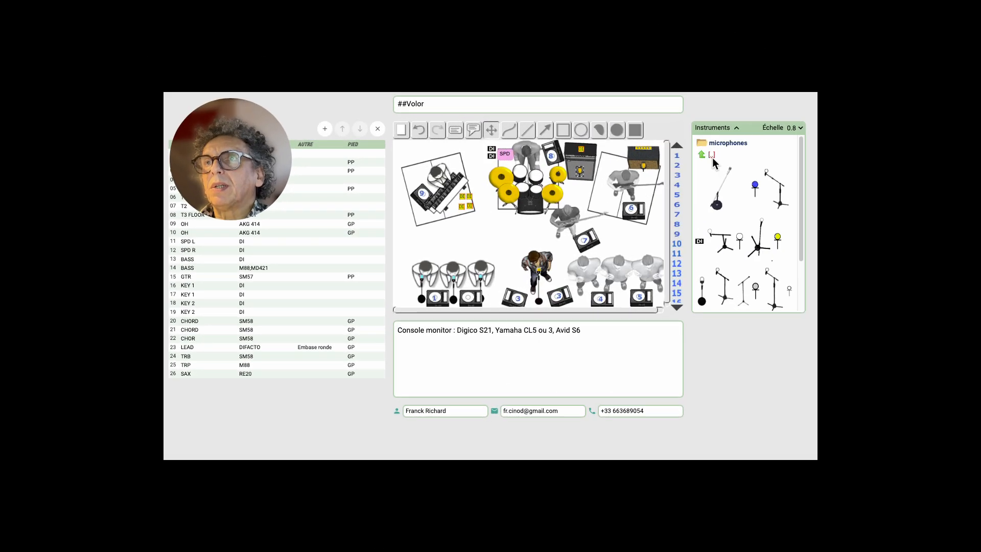
Place a trombone, a trumpet and a saxophone from the wind instruments with the three horn players, aligning the trombone with the leftmost player.
click(712, 158)
click(716, 143)
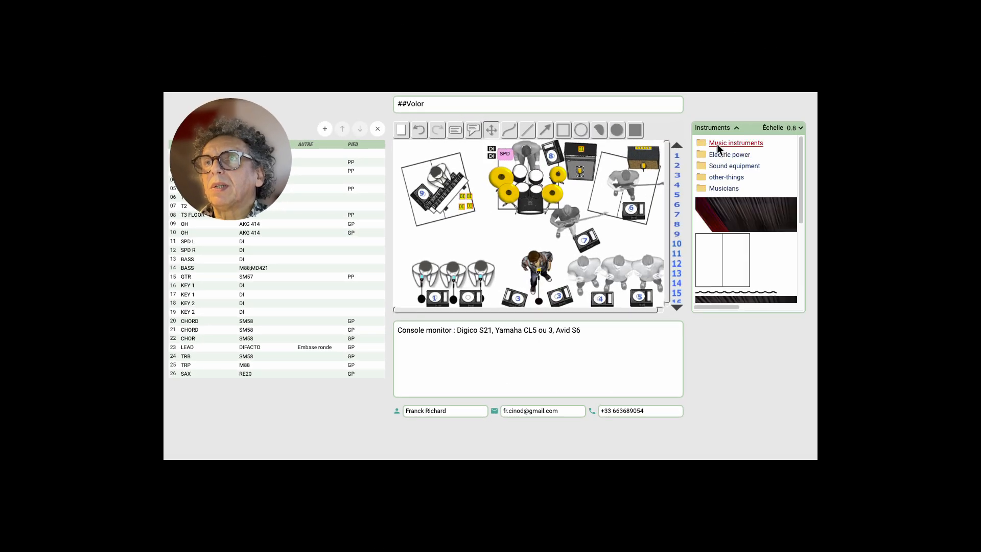
click(717, 144)
click(719, 227)
drag(724, 244, 598, 286)
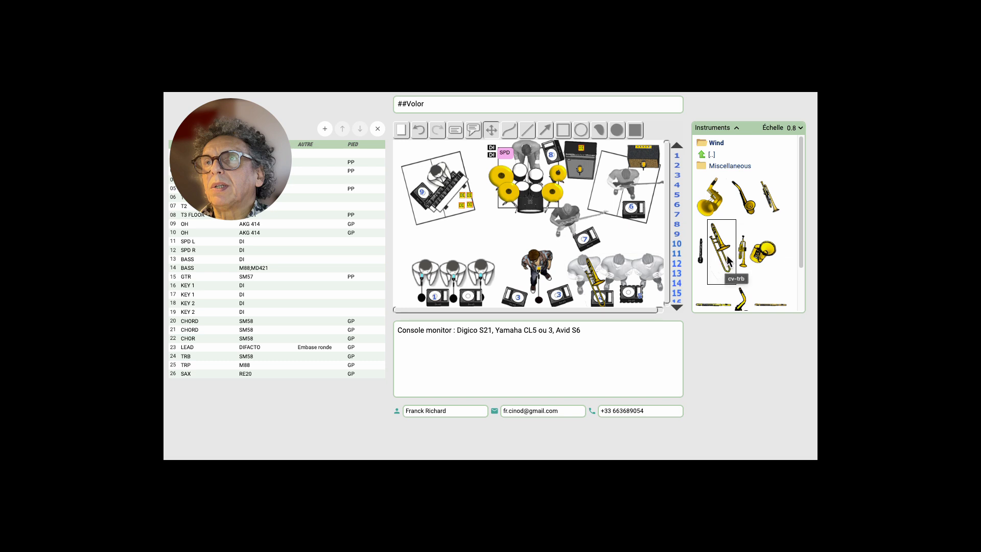
drag(727, 257, 591, 318)
drag(742, 251, 618, 293)
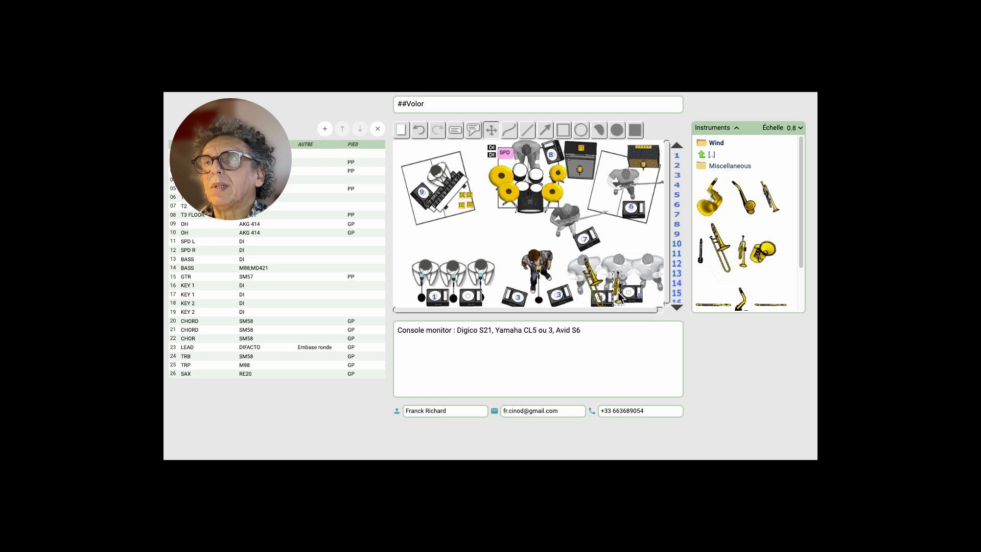
scroll(746, 245, down, 2)
drag(744, 255, 649, 290)
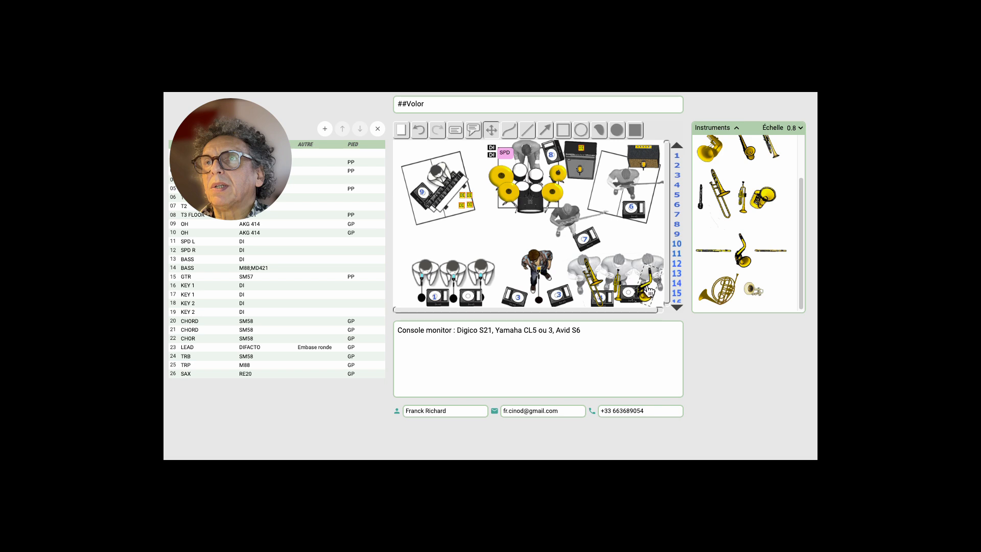
click(588, 276)
drag(573, 267, 568, 266)
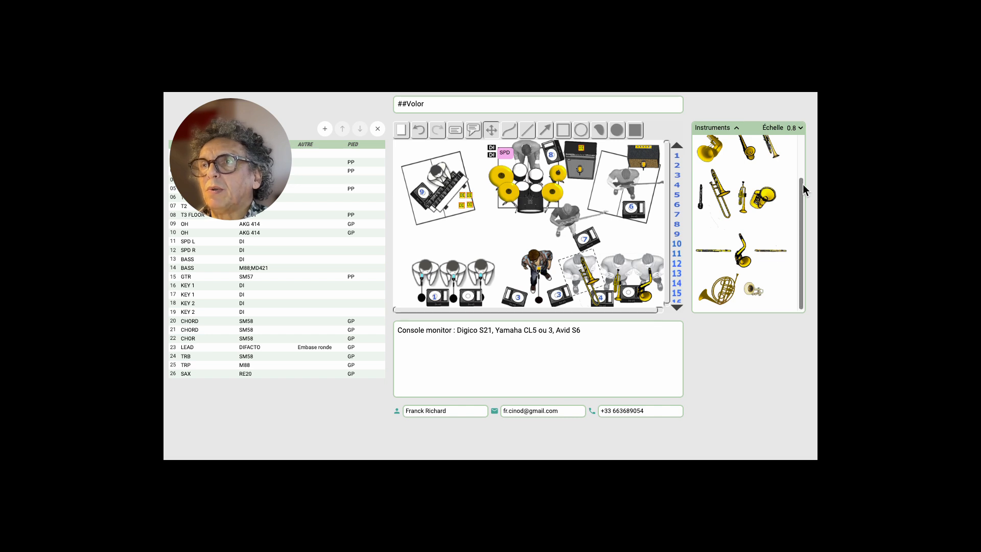
Place a green microphone from the microphones library in front of each of the three wind instruments.
drag(800, 188, 793, 132)
click(712, 155)
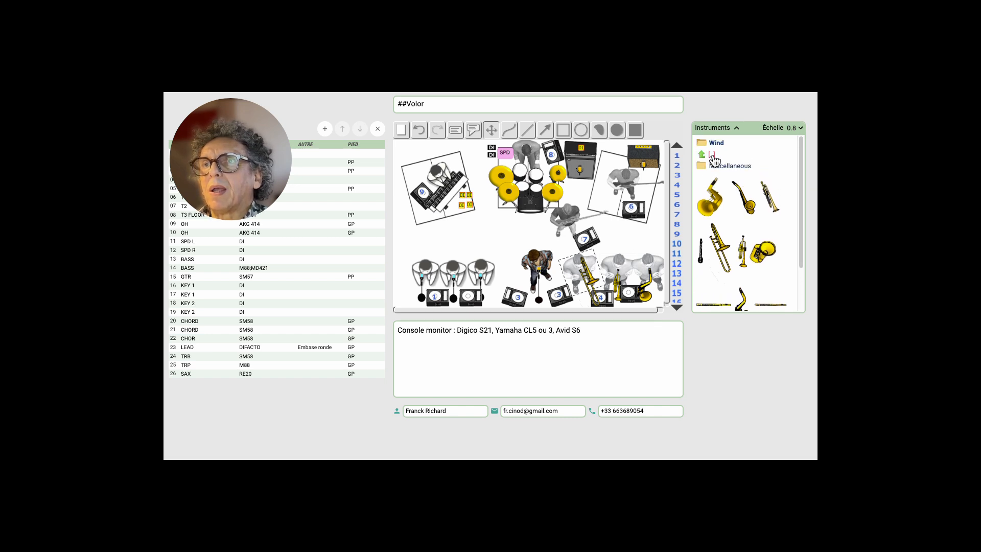
click(713, 154)
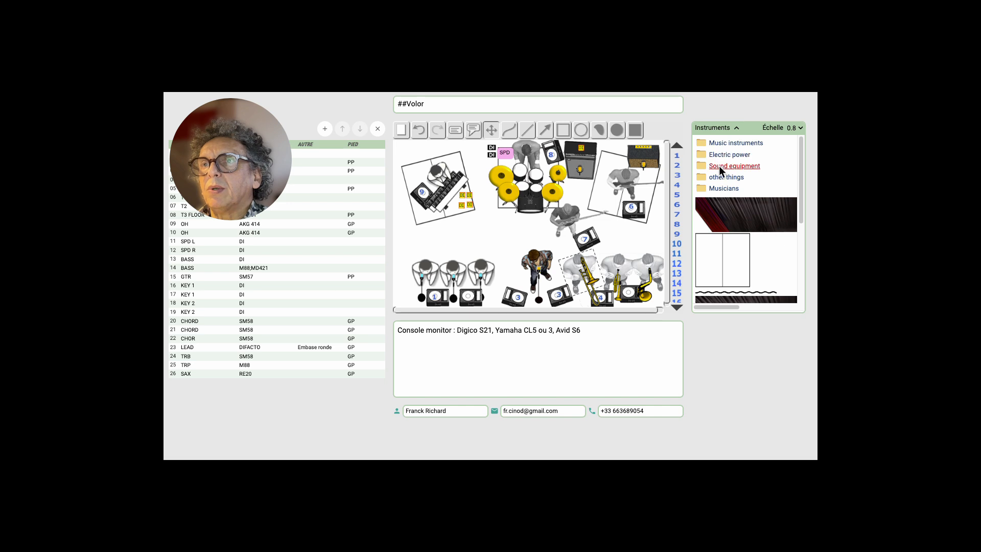
click(719, 165)
click(718, 166)
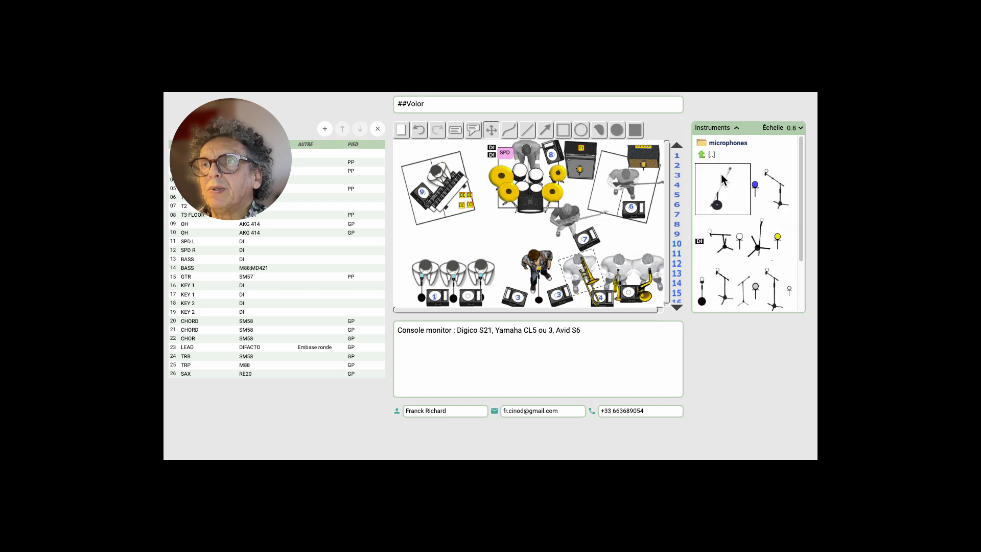
scroll(772, 280, down, 3)
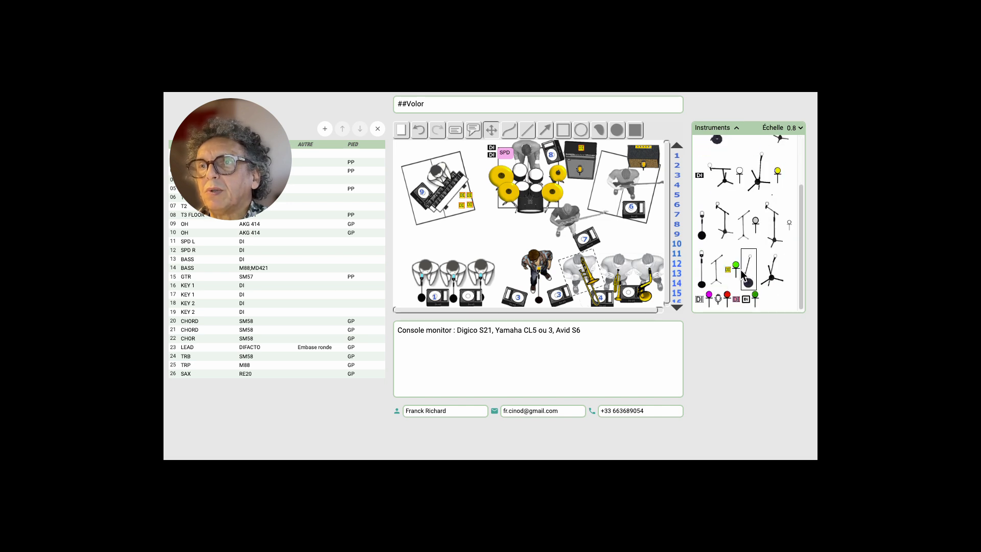
drag(736, 266, 618, 307)
drag(736, 270, 597, 291)
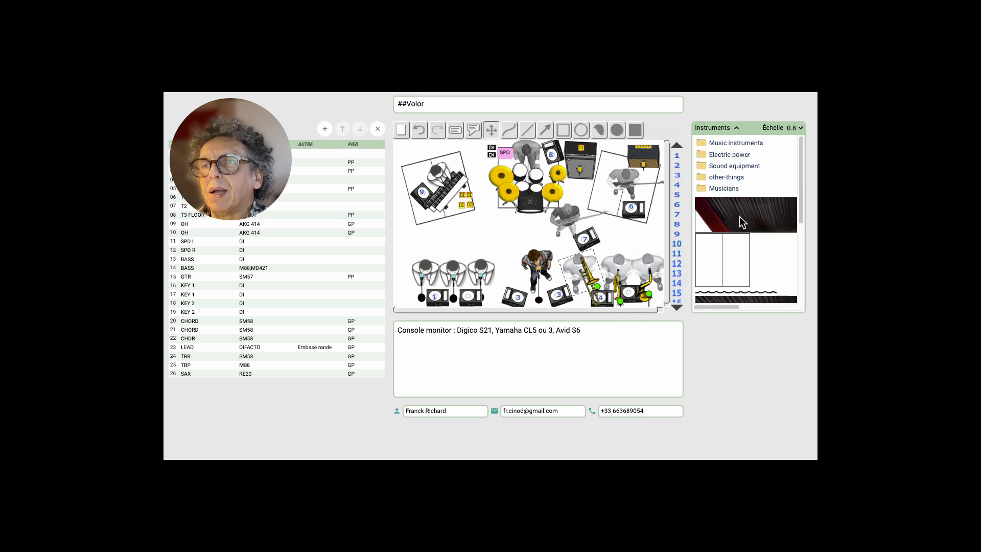
Try black stage curtains across the back of the stage, and delete them.
drag(739, 216, 466, 174)
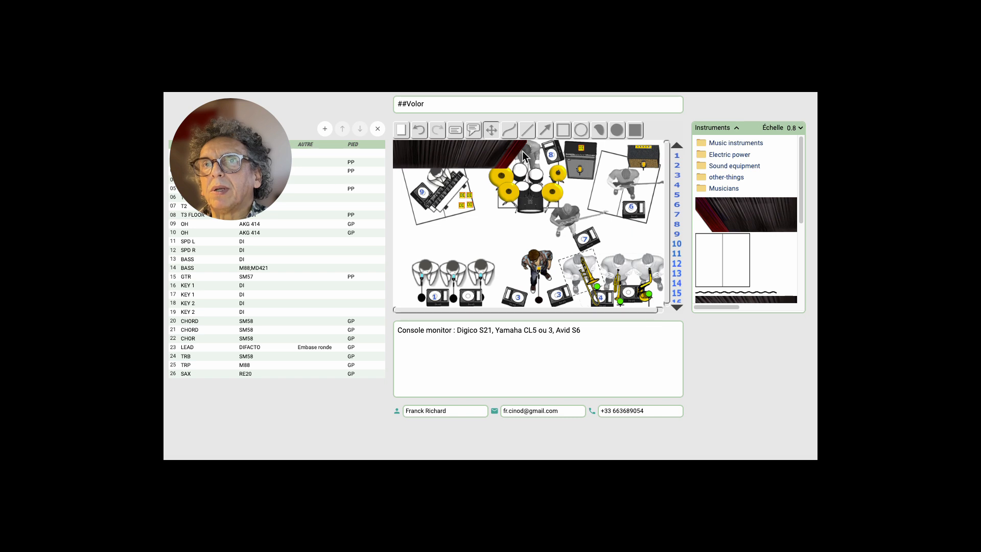
drag(522, 151, 546, 175)
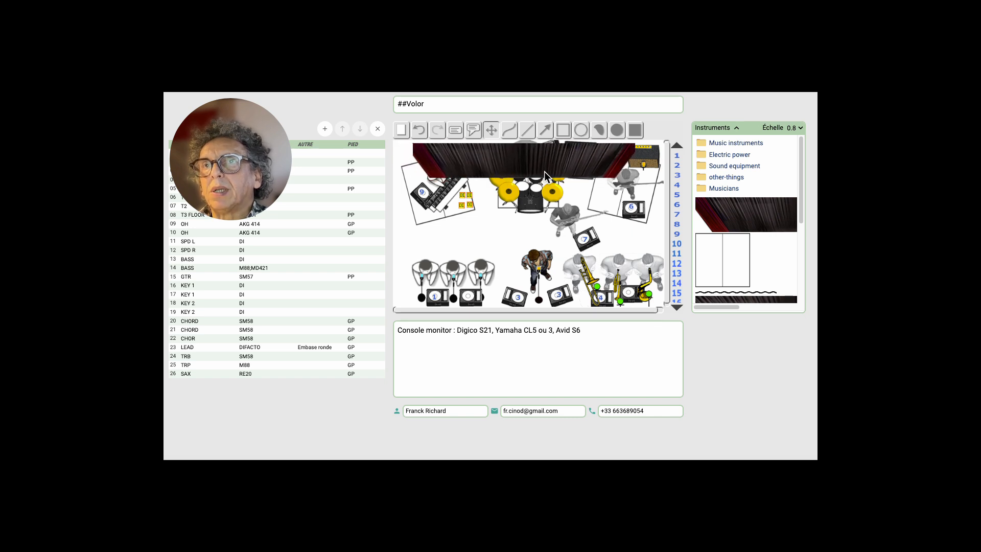
right_click(541, 166)
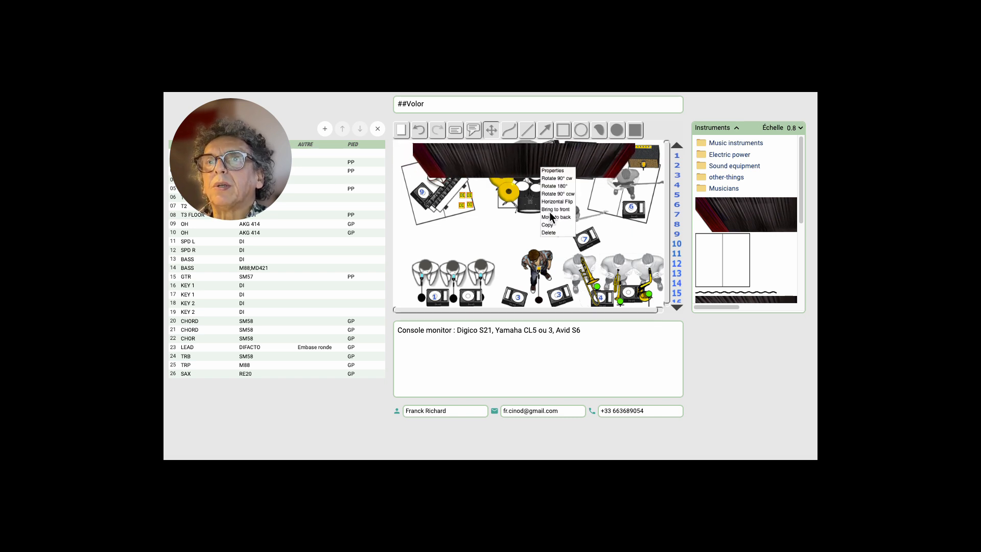
click(552, 232)
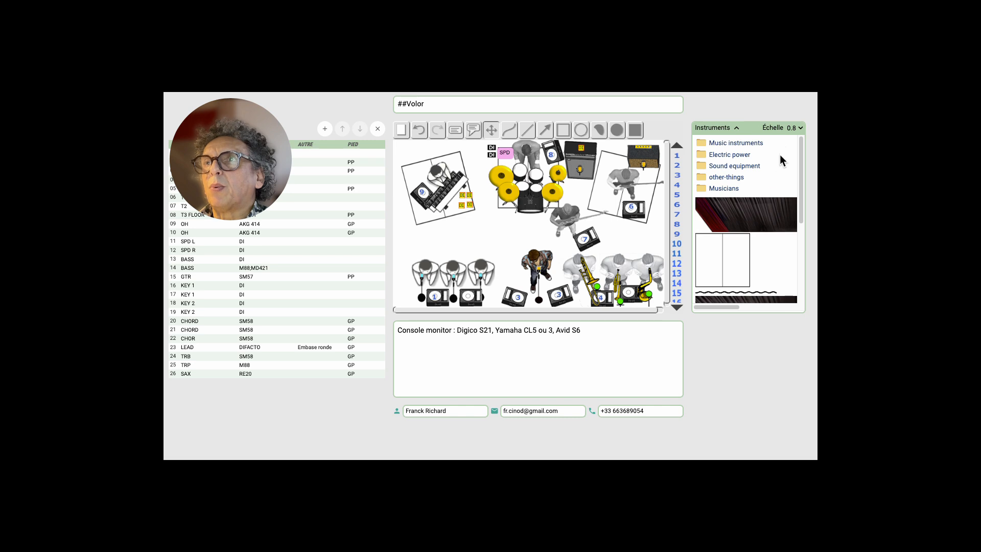
Set the library scale to 1.1, place the stage curtains across the back of the stage, and send them behind the other objects.
click(797, 127)
click(798, 161)
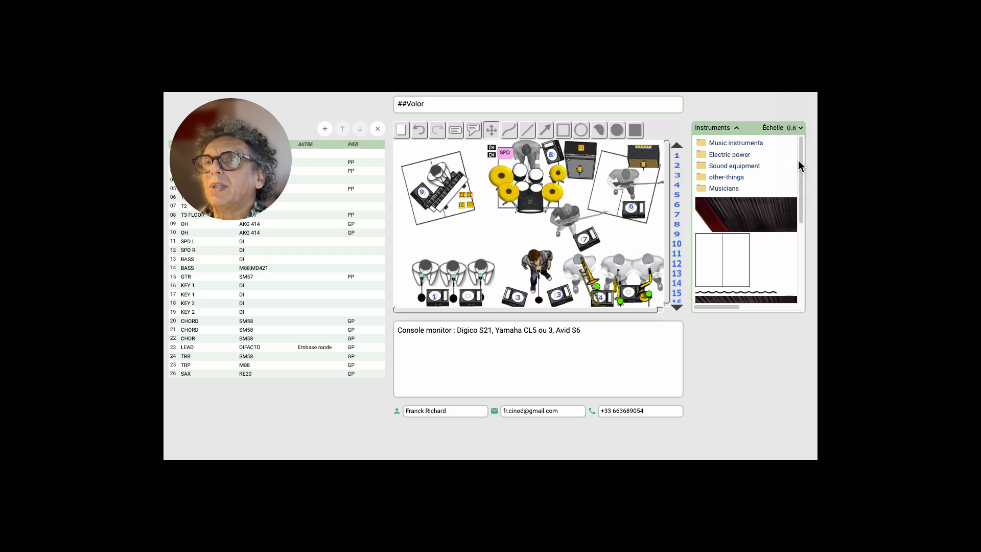
drag(448, 165, 491, 139)
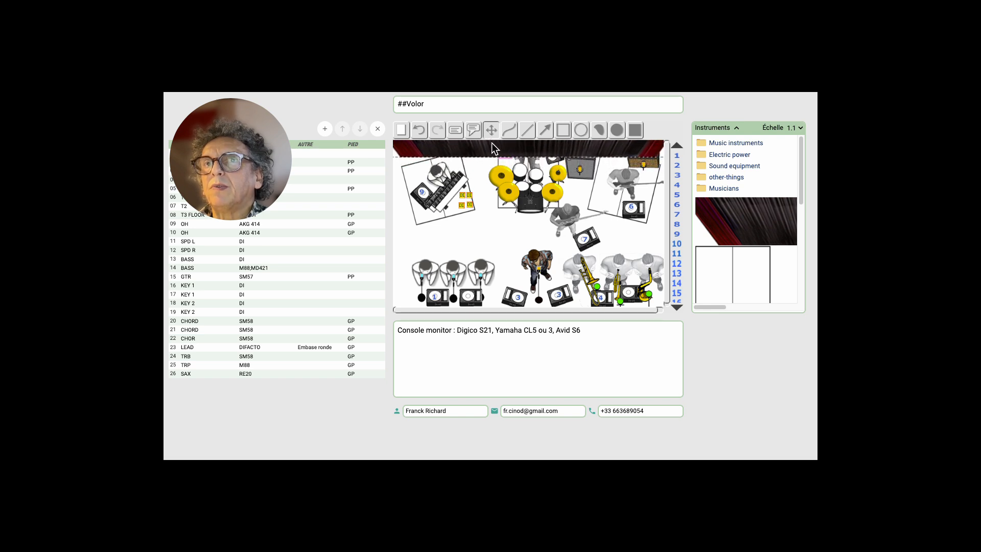
right_click(491, 149)
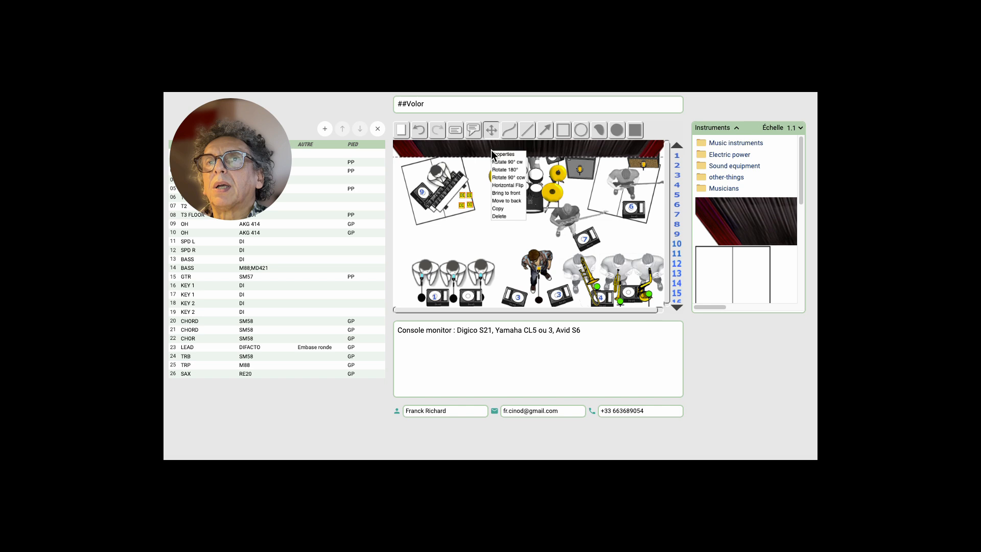
click(501, 200)
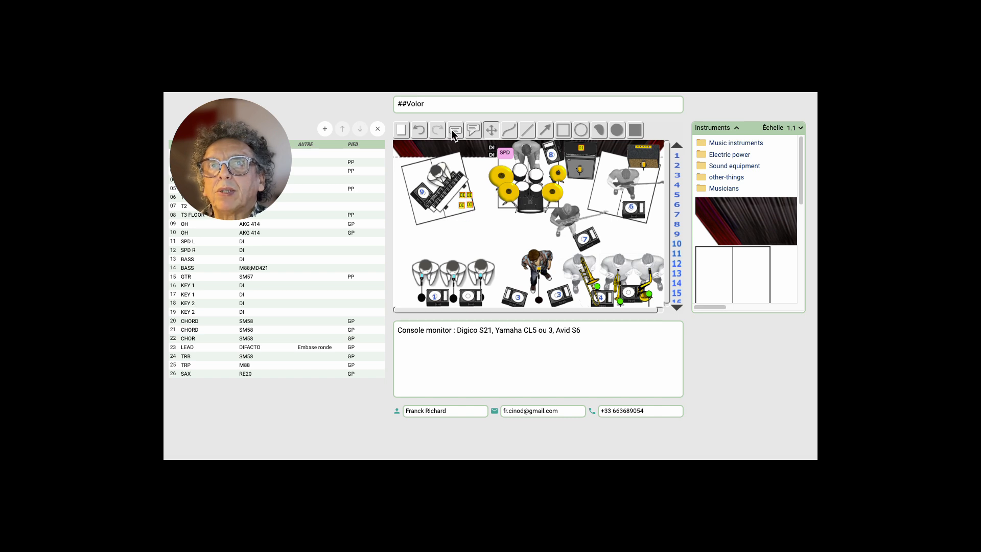
Add text labels 16-17 and 18-19 beside the keyboard DI boxes, and 23 beside the lead singer's microphone.
click(482, 208)
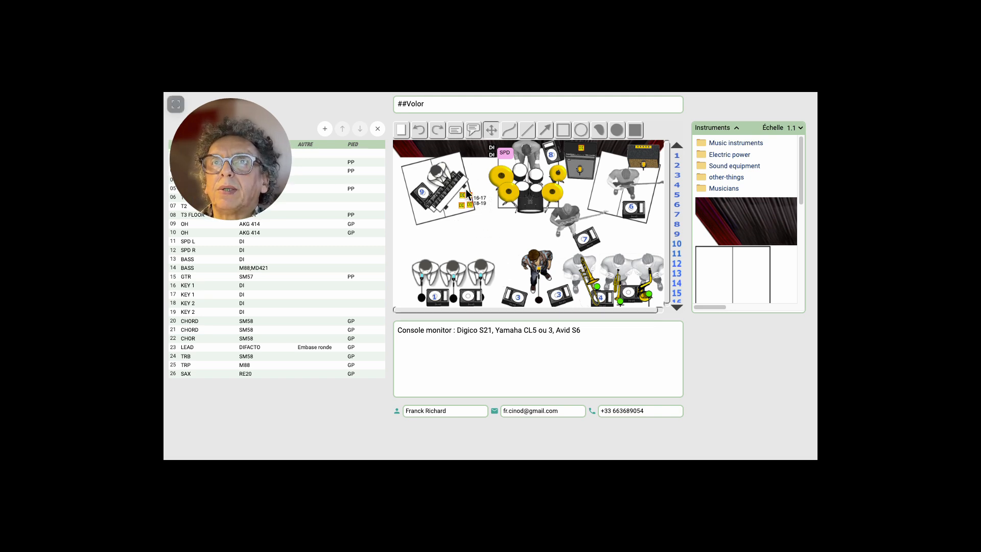
click(456, 130)
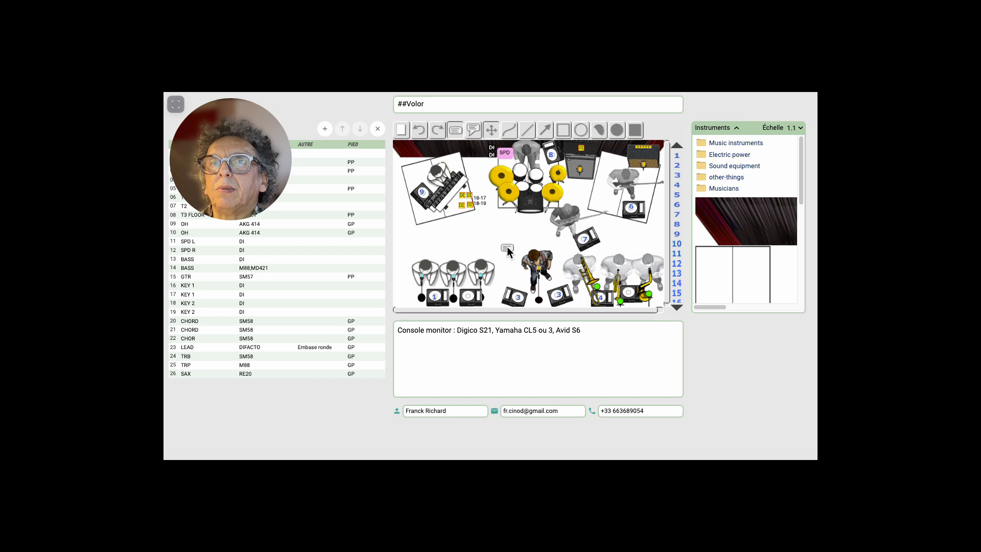
click(507, 247)
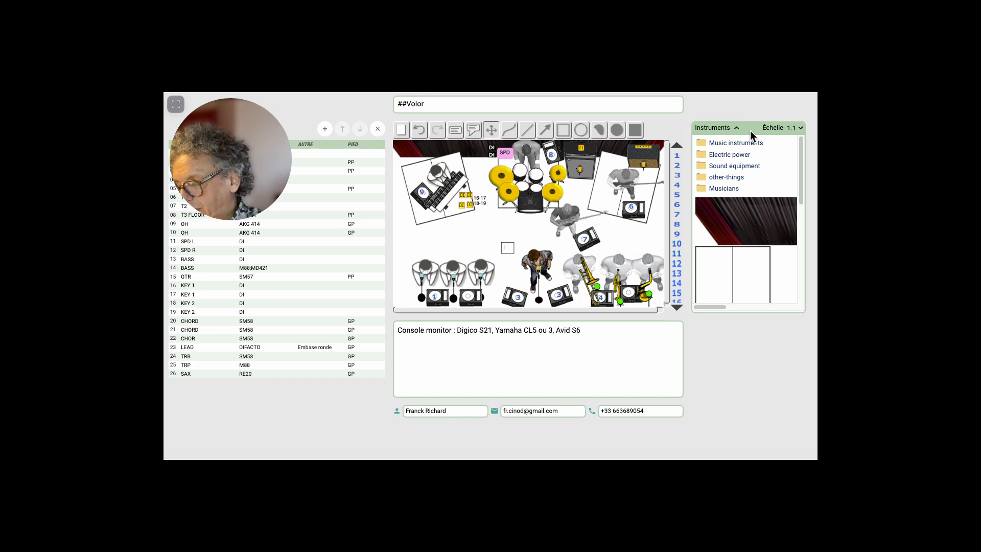
text(23)
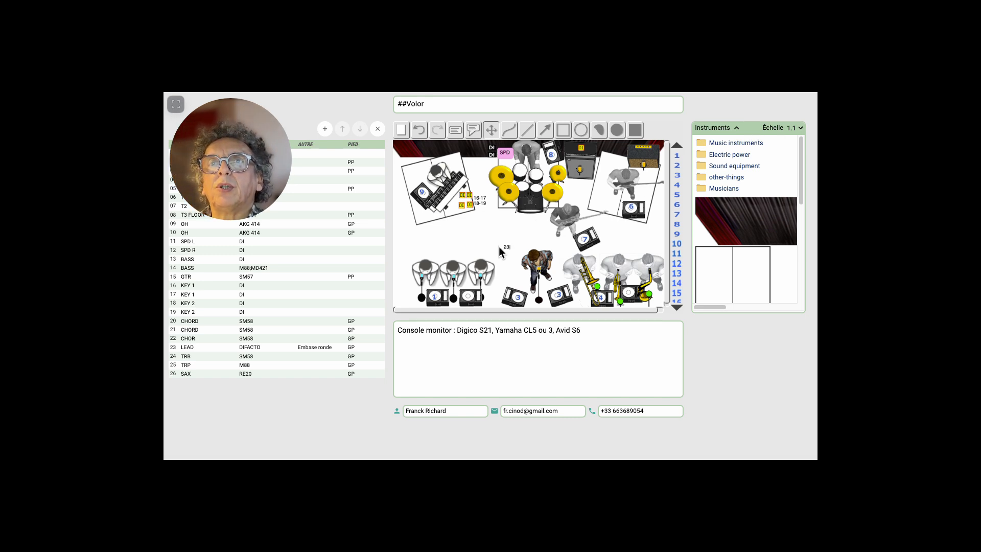
drag(507, 251, 546, 289)
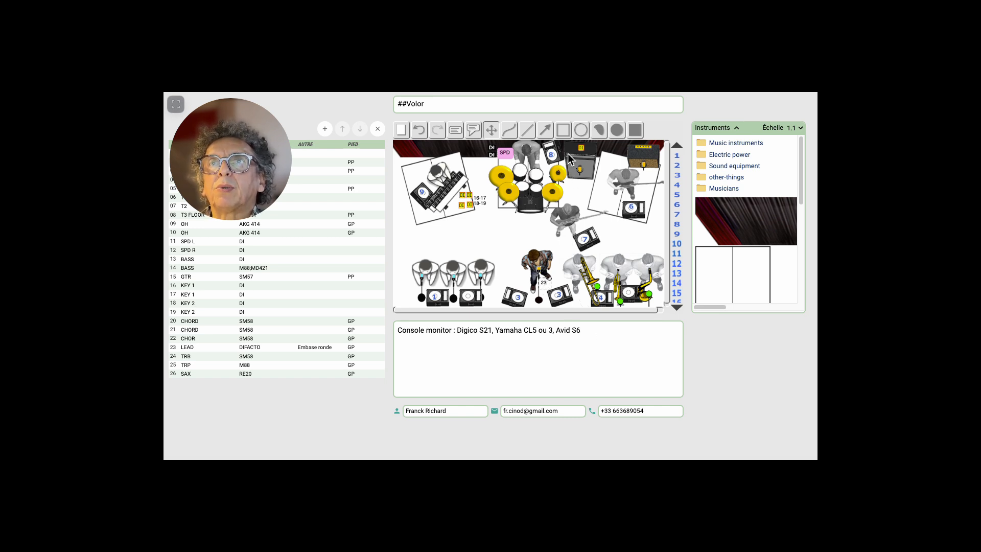
Add a yellow-on-black label 13 with a small margin beside the DI box on the amplifier cabinet next to the drums.
click(584, 153)
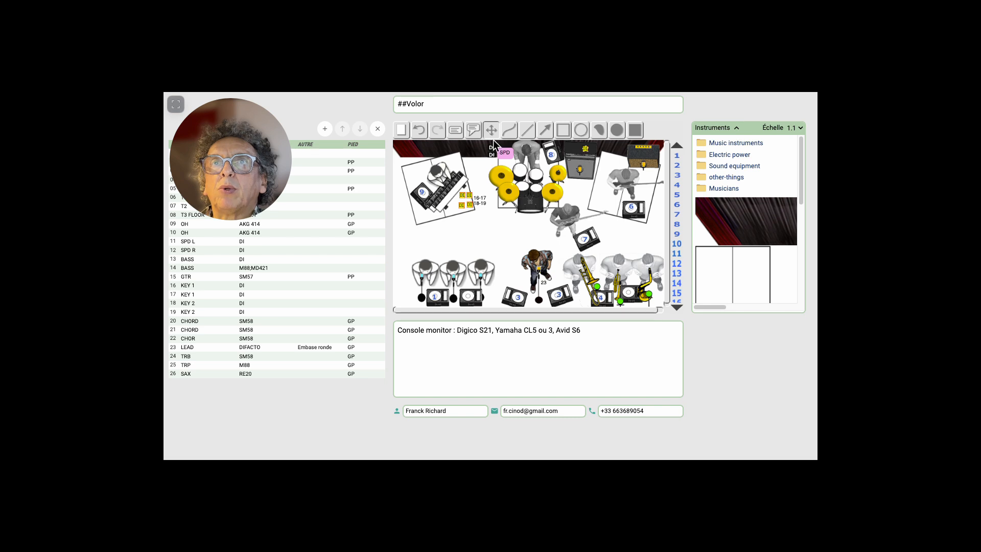
click(455, 130)
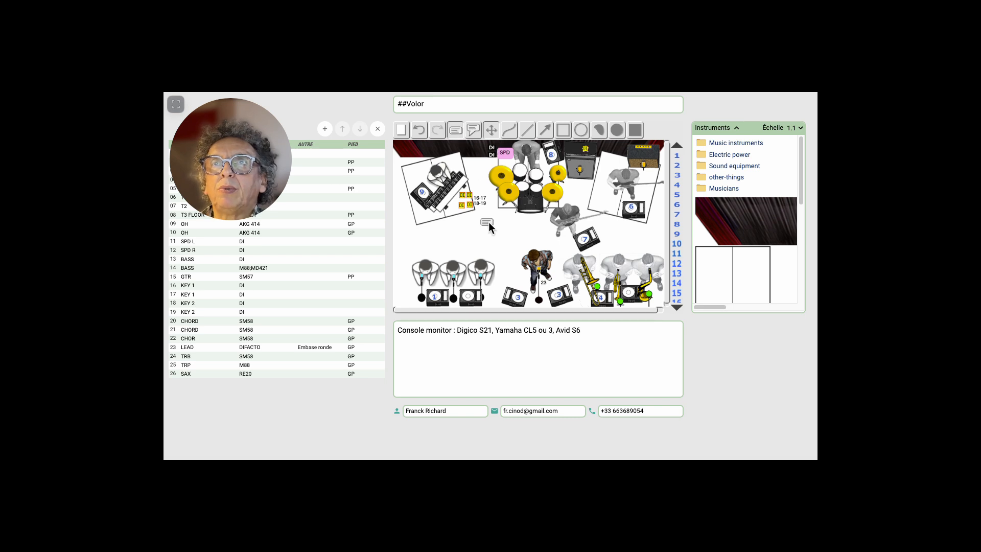
click(488, 222)
right_click(488, 221)
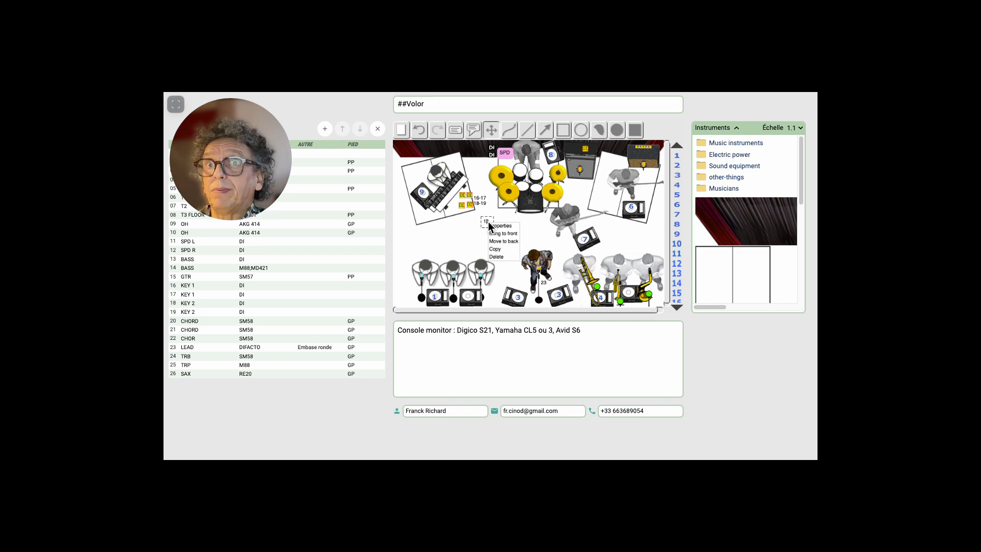
click(494, 225)
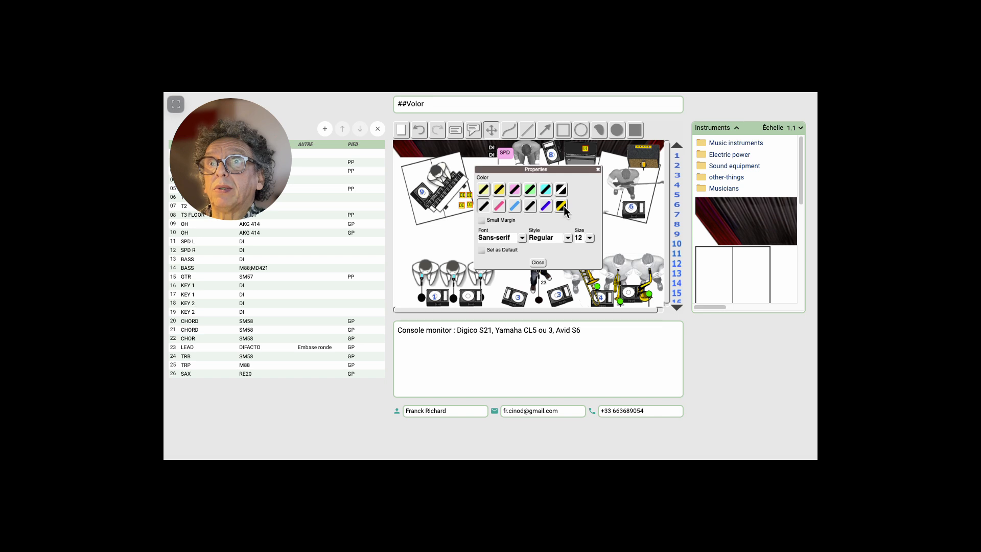
drag(540, 172, 586, 215)
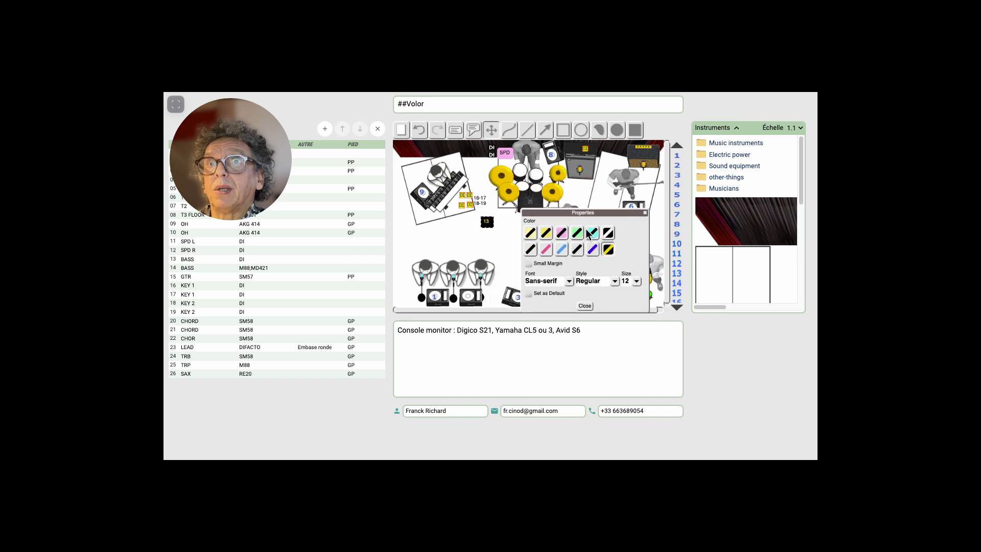
click(528, 264)
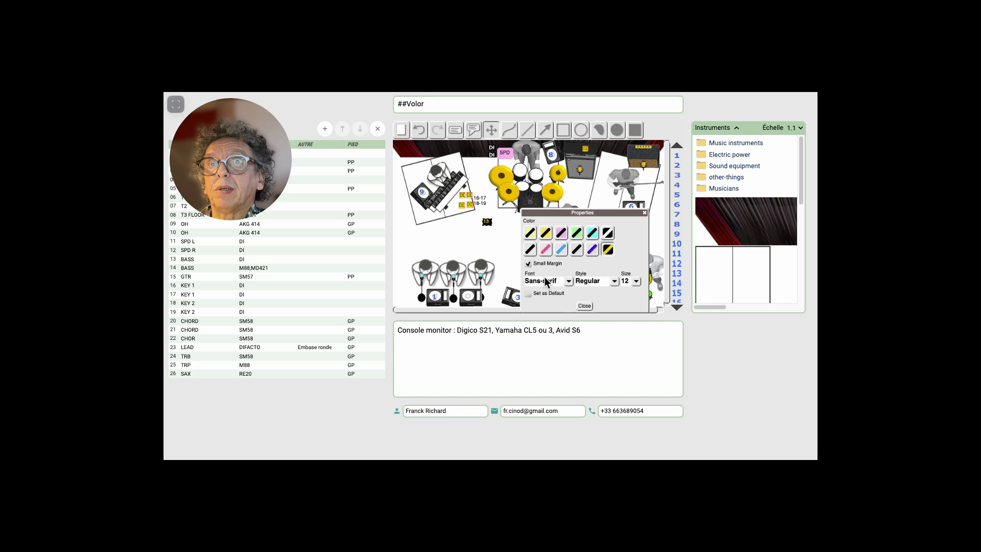
click(585, 306)
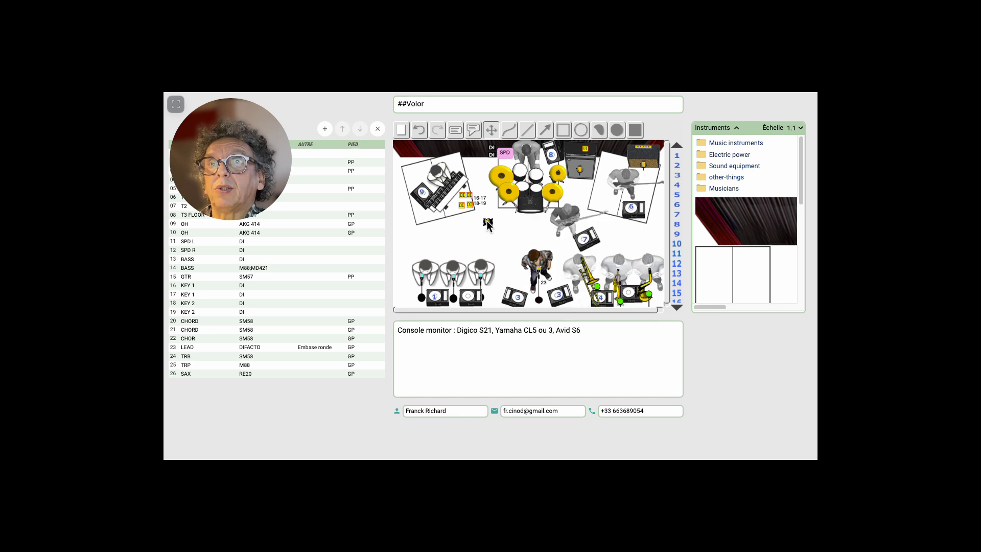
drag(486, 225, 574, 152)
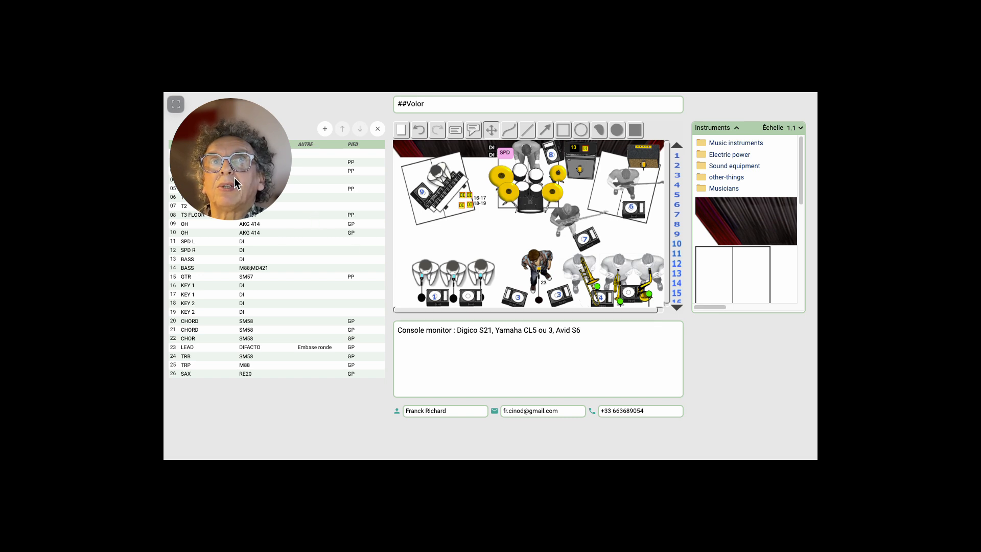
drag(234, 177, 754, 410)
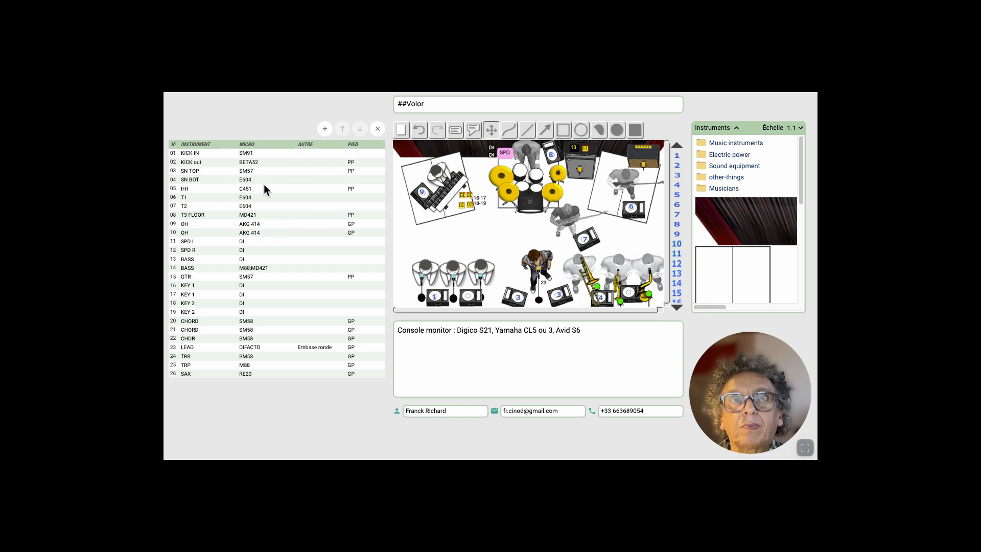
Insert a new row below SN BOT in the input list and name its instrument SNARE 2.
click(203, 179)
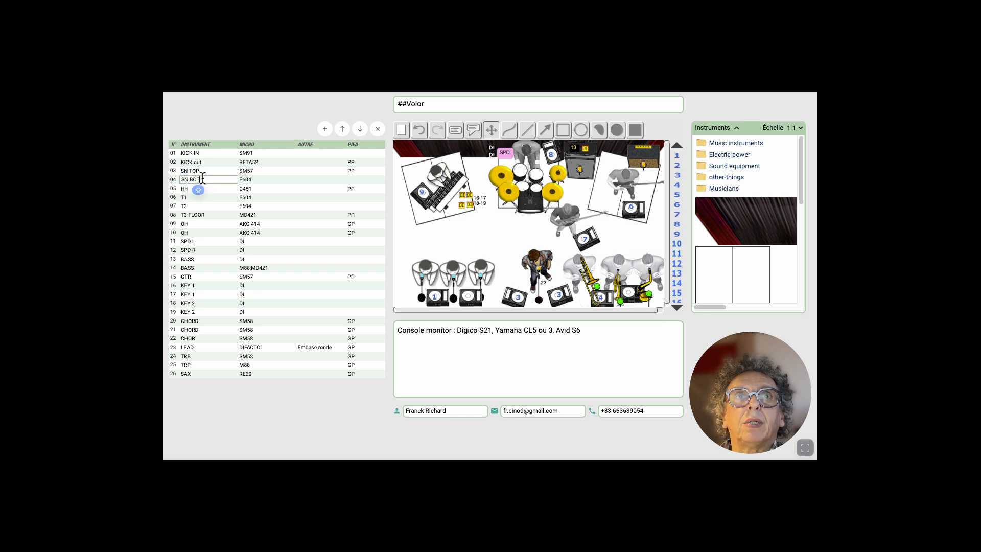
click(325, 129)
click(184, 189)
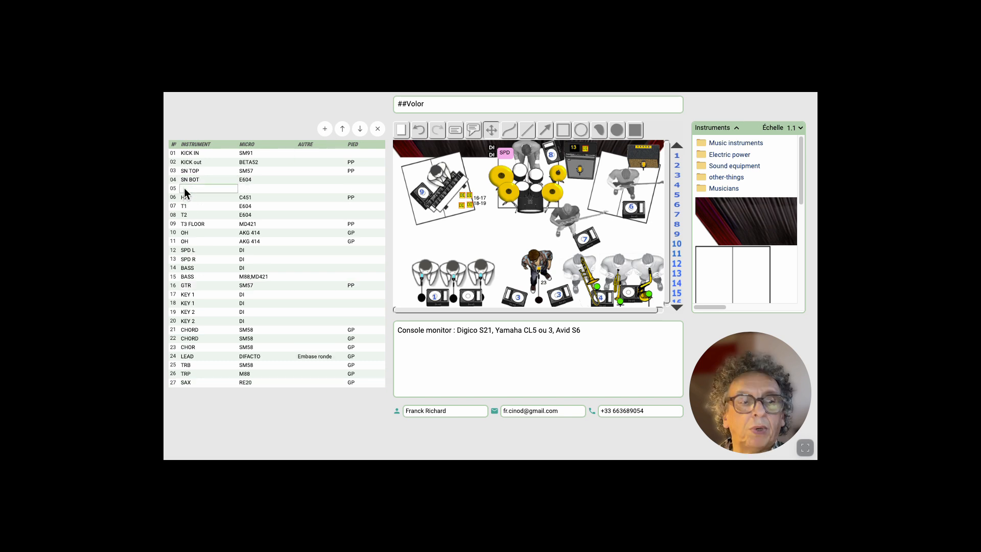
text(SNARE 2)
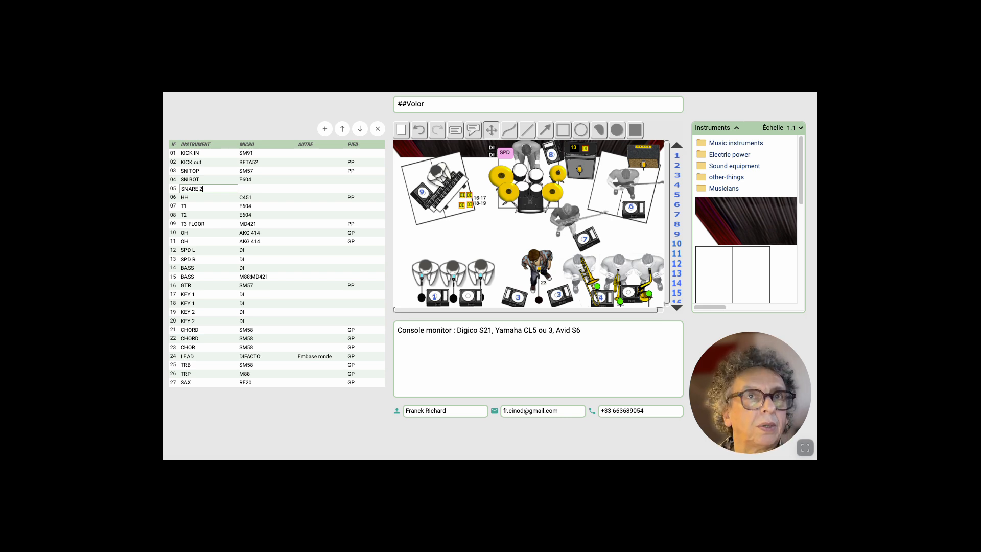
click(226, 201)
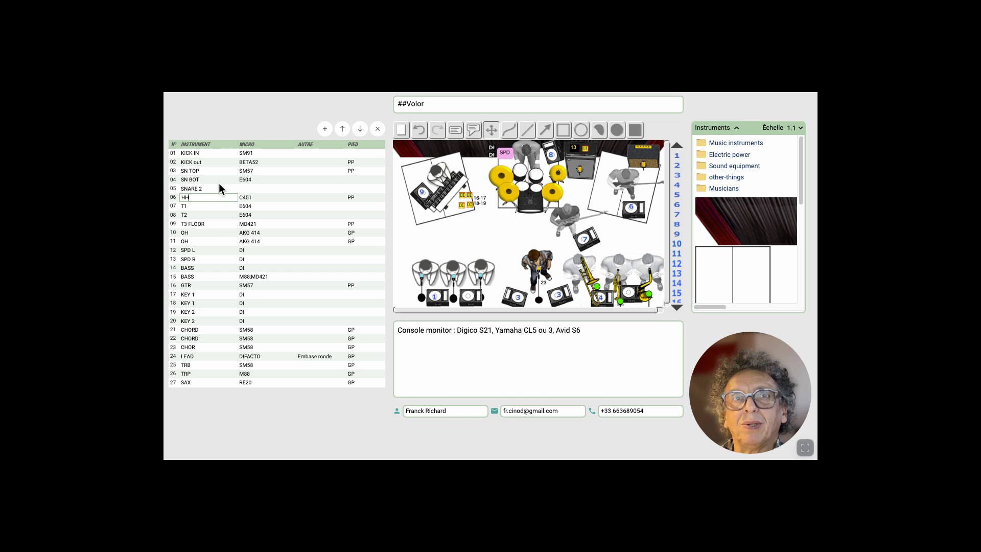
Move the SNARE 2 row down the input list to line 12, just below SPD L.
click(219, 185)
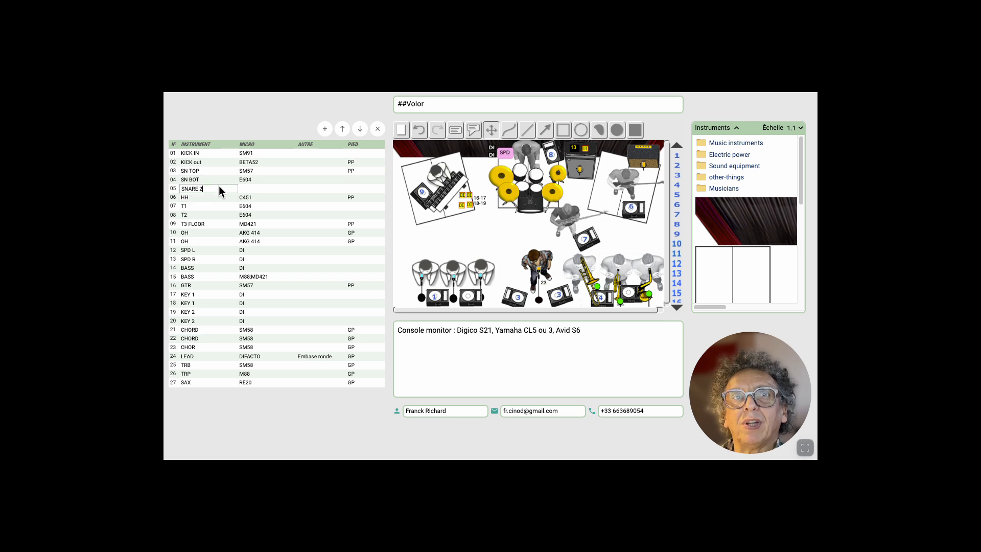
click(360, 128)
click(359, 129)
click(360, 129)
click(359, 129)
click(359, 129)
click(360, 129)
click(360, 129)
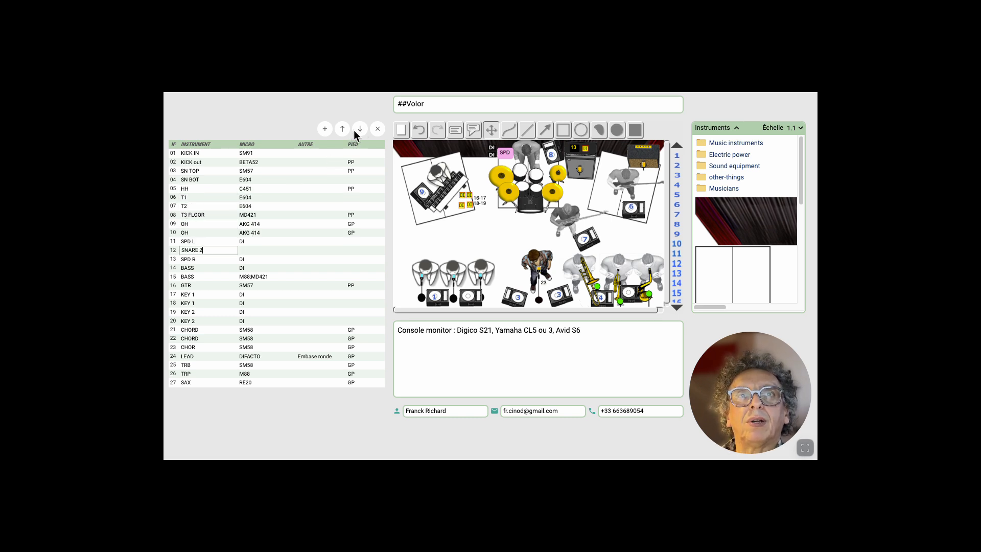
Move the SNARE 2 row back up to line 06, just below HH, and delete it.
click(342, 129)
click(343, 129)
click(342, 129)
click(342, 129)
click(342, 129)
click(343, 129)
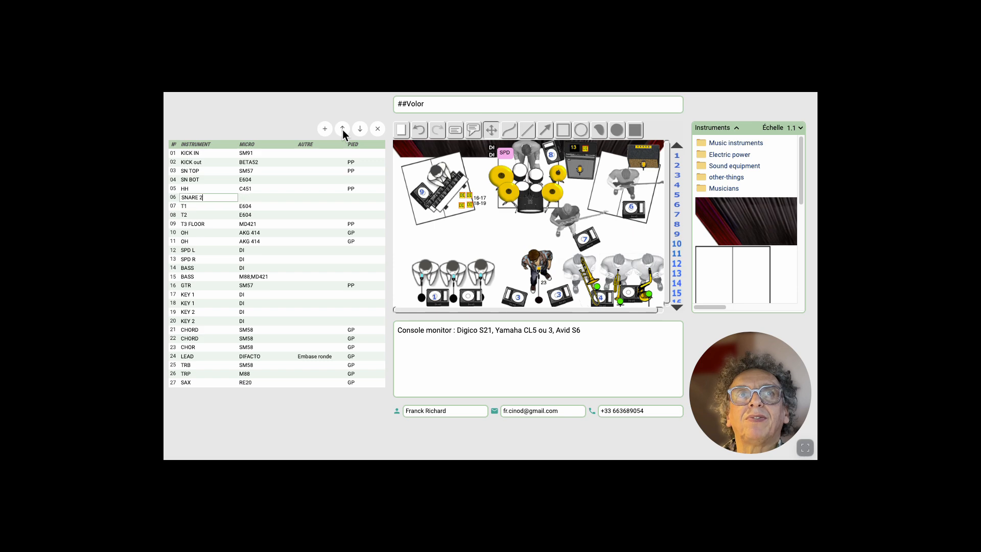
click(378, 128)
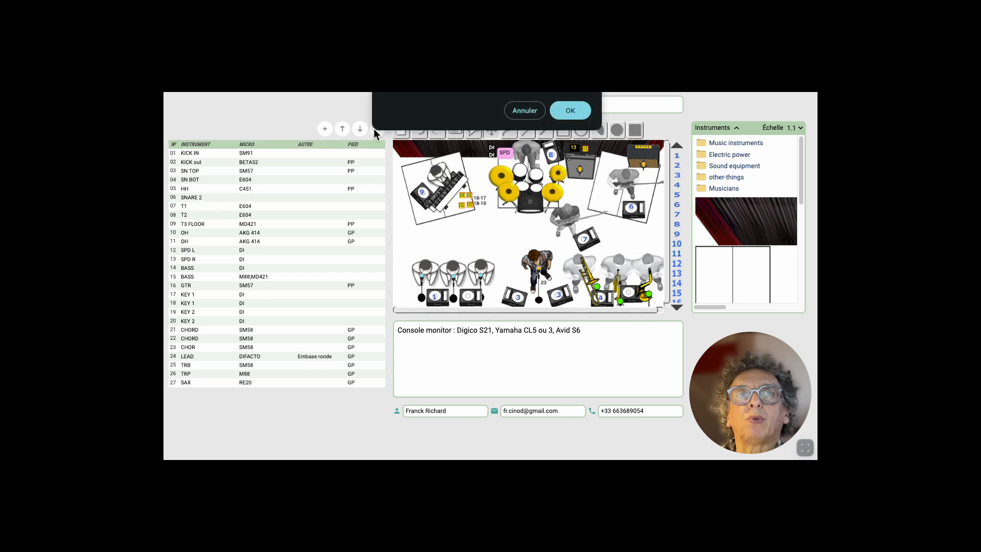
click(578, 114)
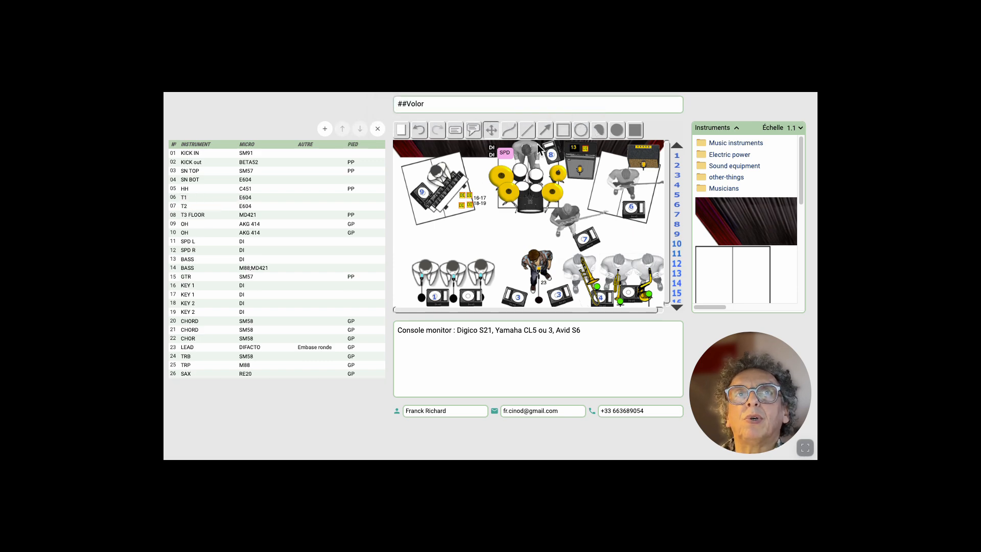